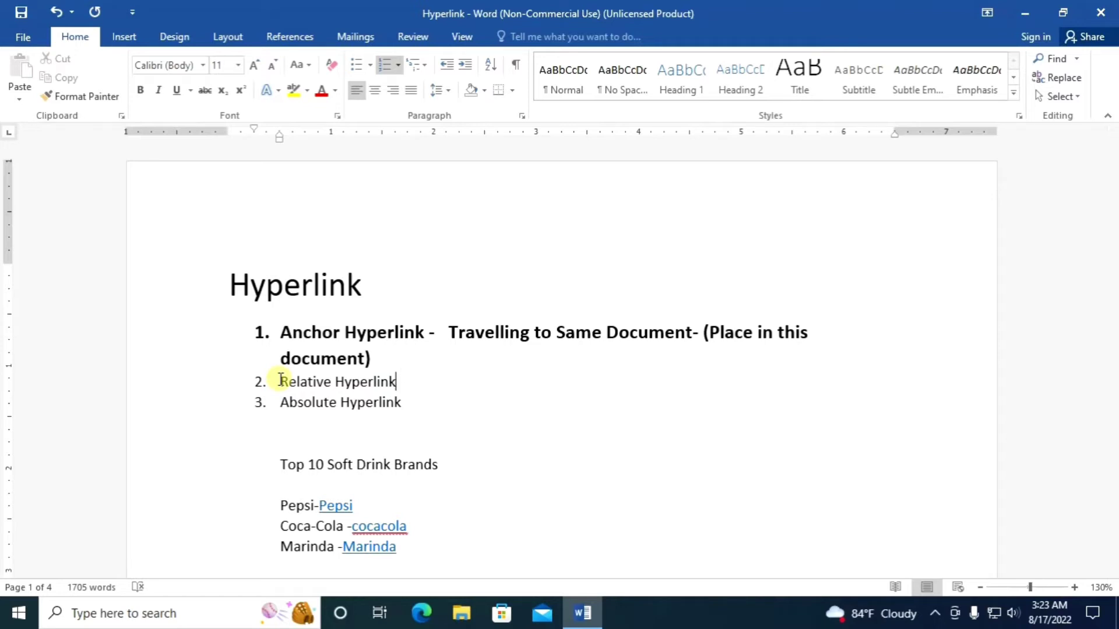
- Format the "Relative Hyperlink" list item in bold with a font size of 16
left_click_drag(280, 379, 396, 381)
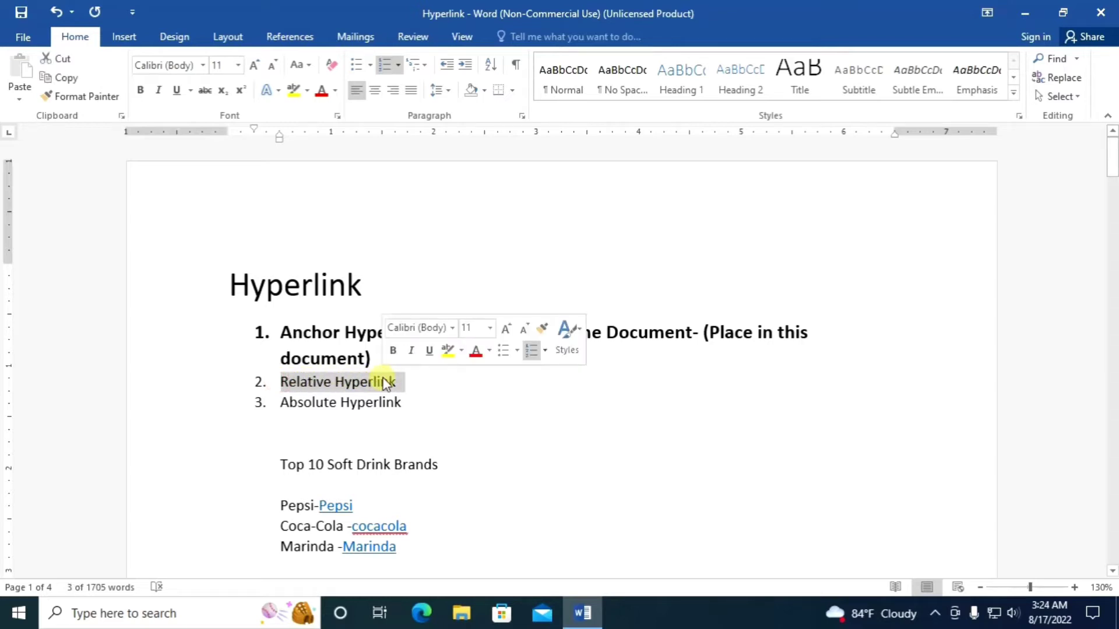
left_click(489, 328)
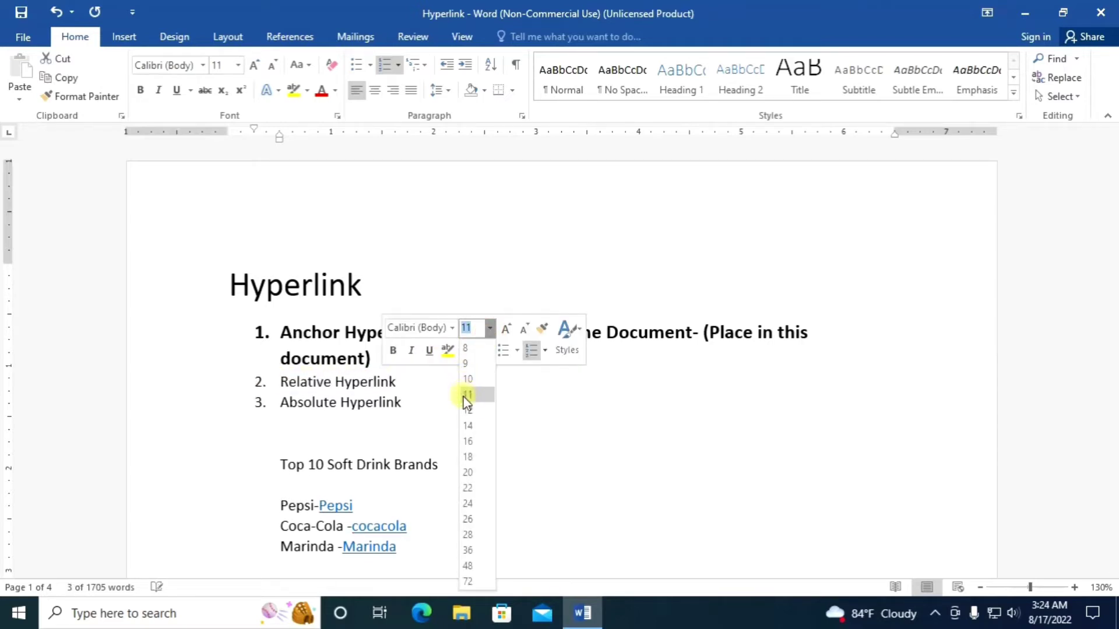
left_click(471, 442)
left_click(141, 90)
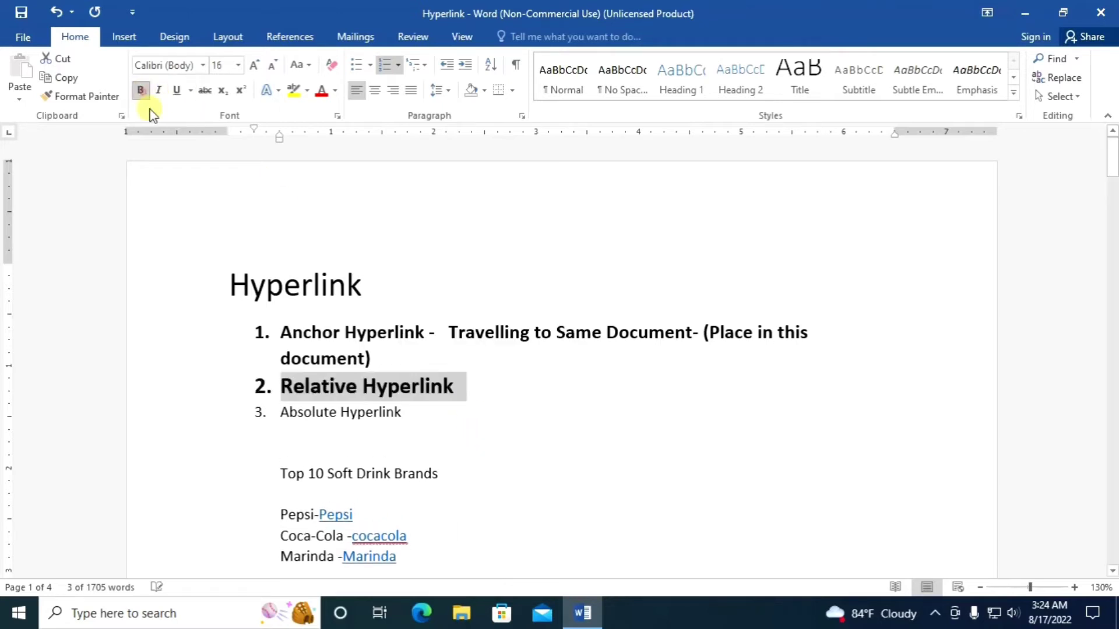
- Append "- travelling from current document to any files" to the "Relative Hyperlink" list item
left_click(465, 385)
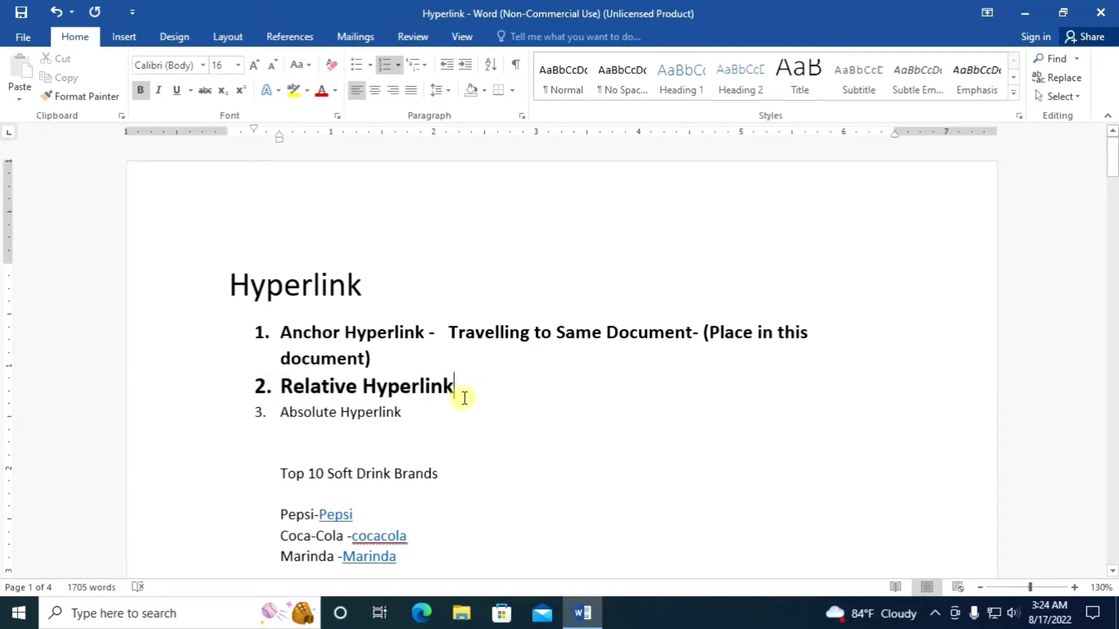
type("- tr")
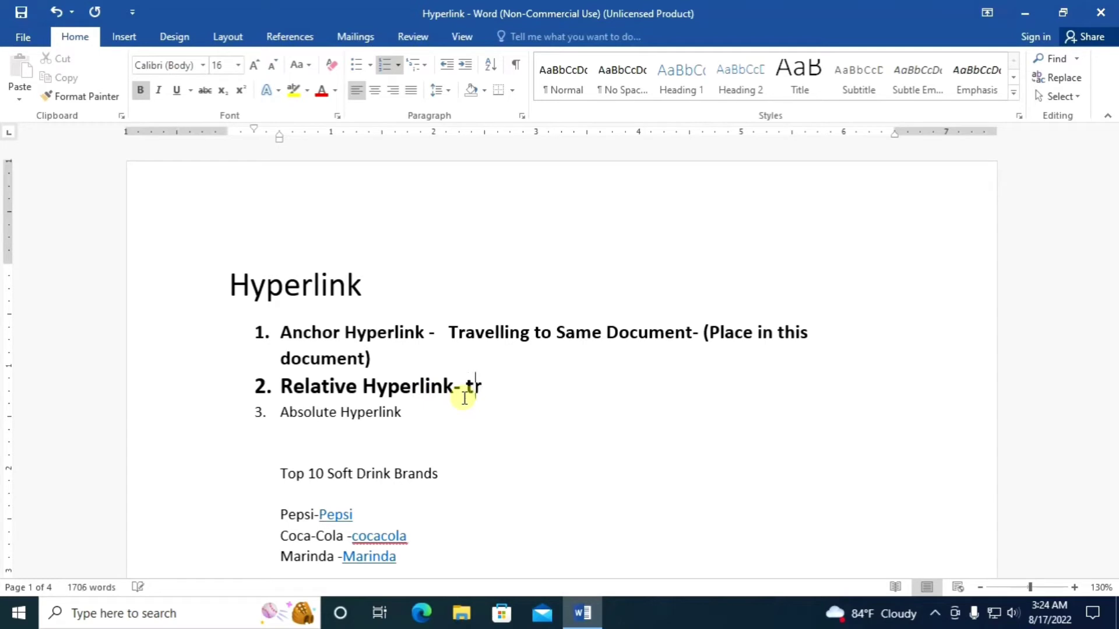
type("avelling")
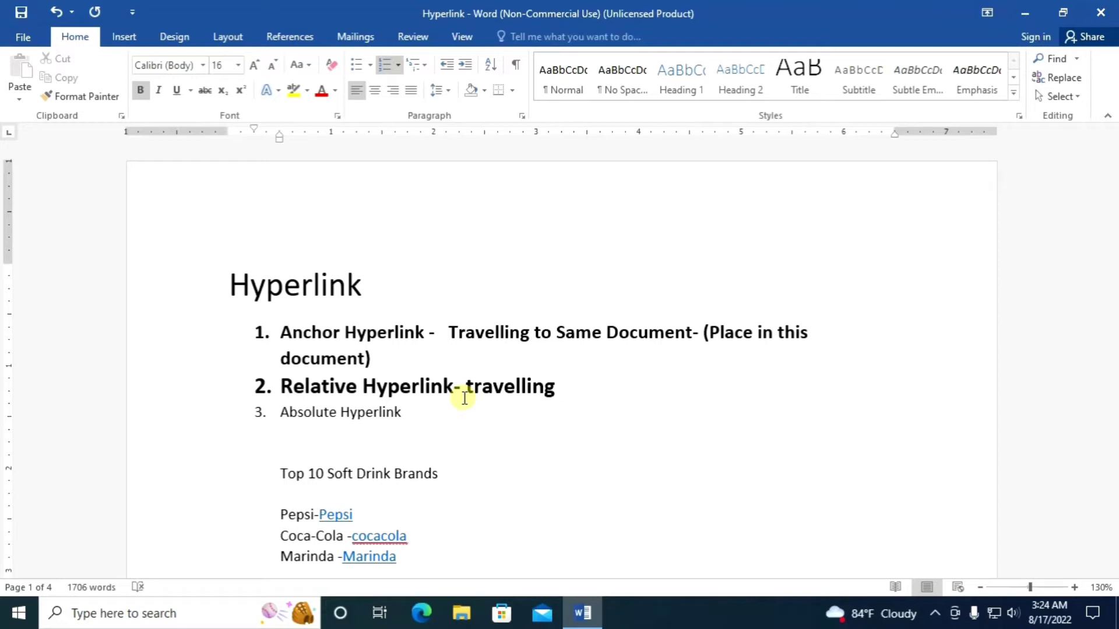
type(" from curee")
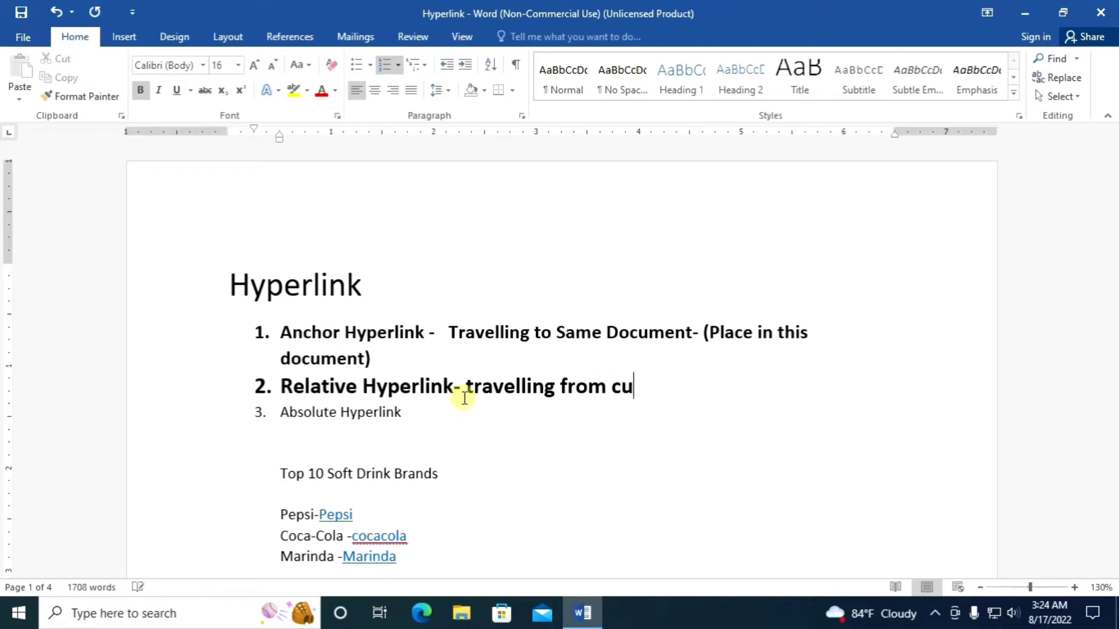
key("BackSpace")
key("BackSpace")
type("rent d")
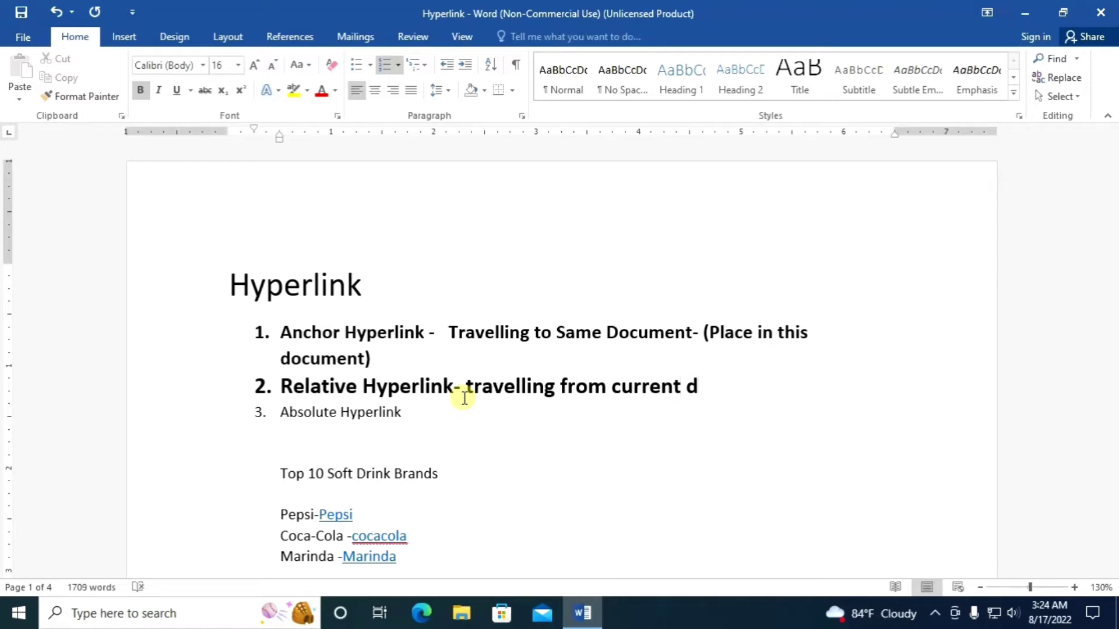
type("ocument")
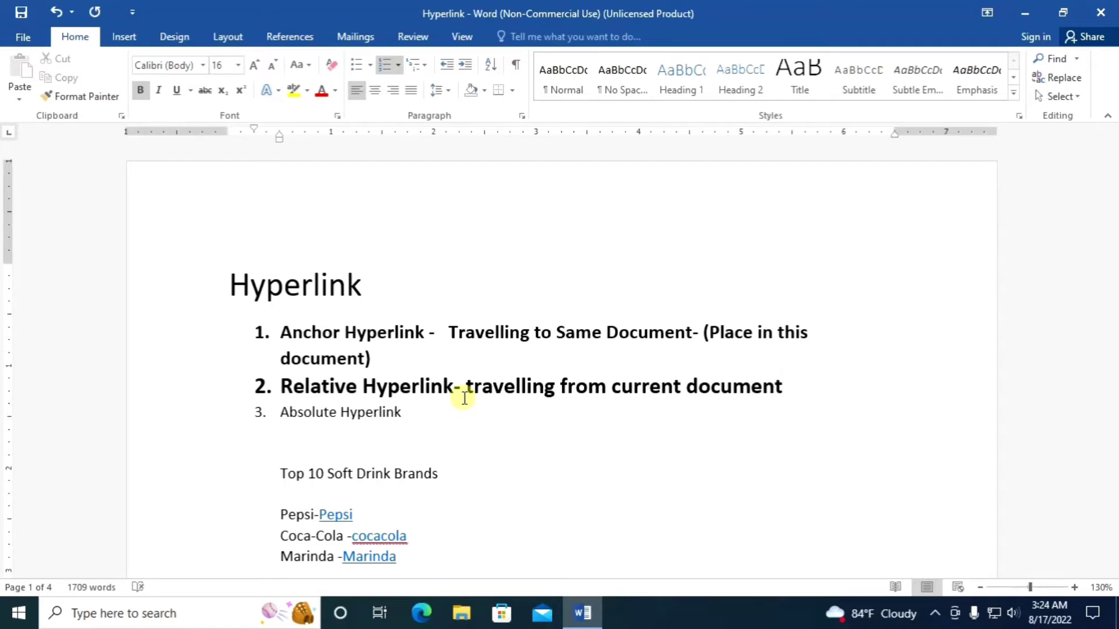
type(" to any")
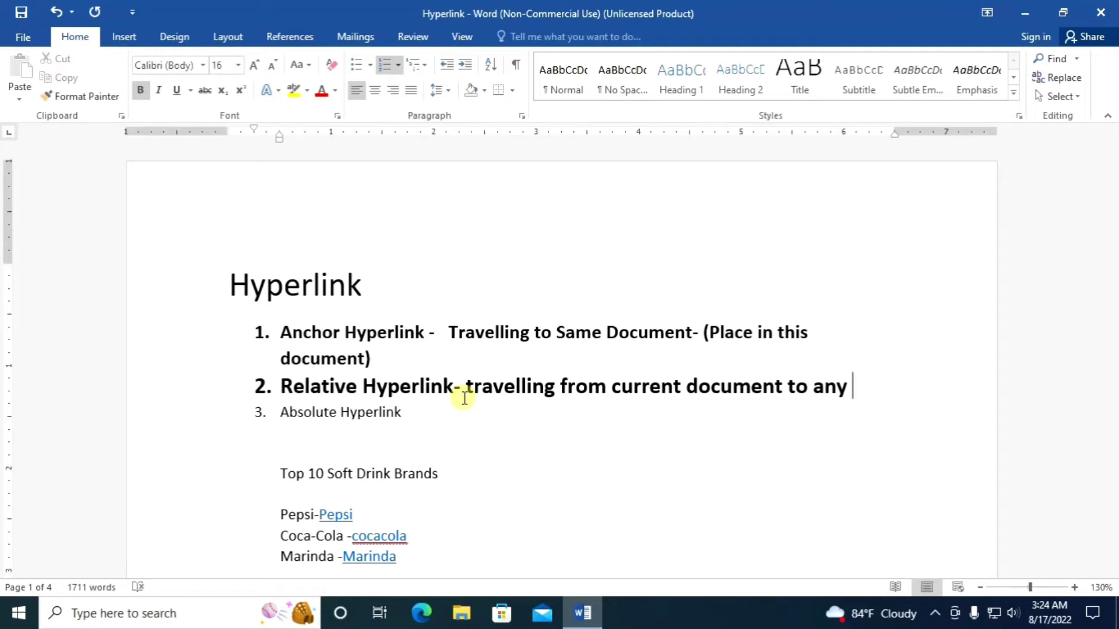
type(" files")
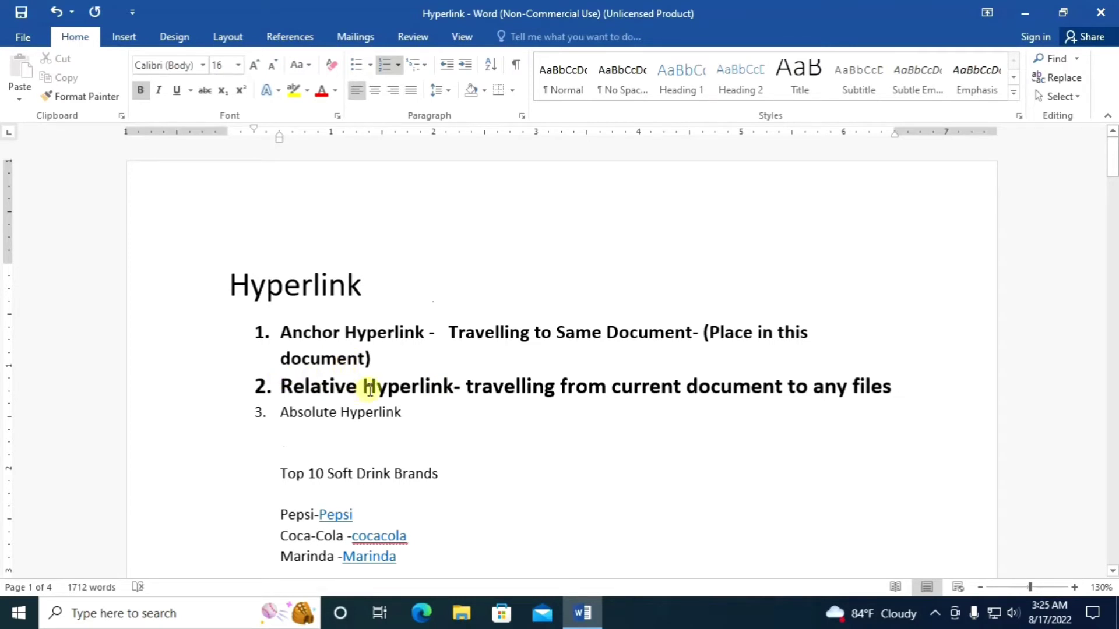
- Add the text "Video -" on a blank line below the Marinda entry of the soft drink list
scroll(370, 389, "down", 3)
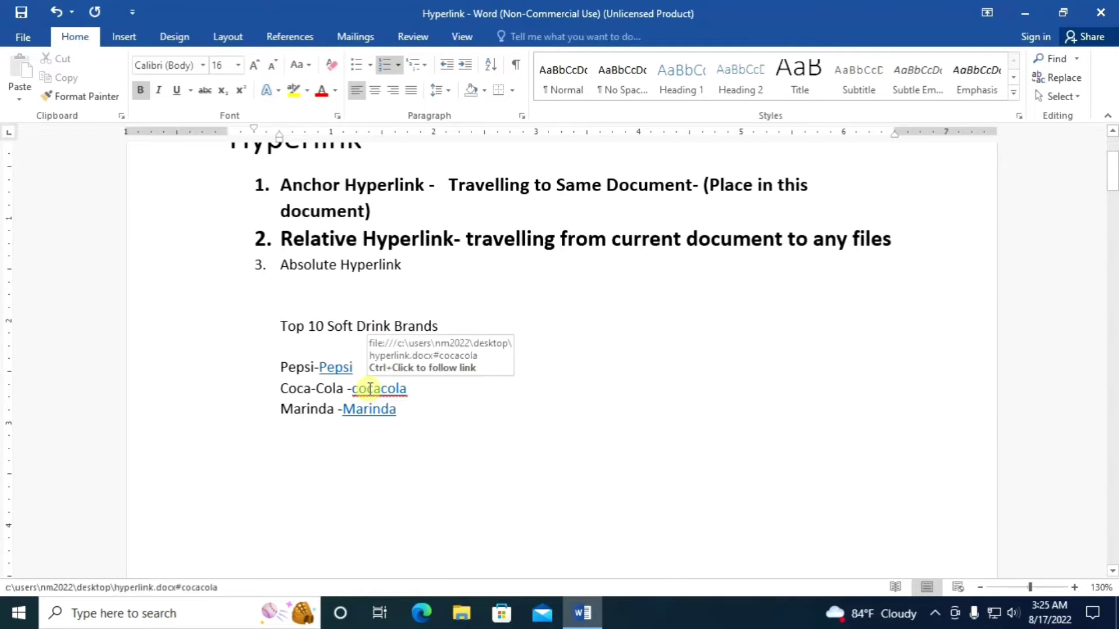
scroll(367, 327, "up", 1)
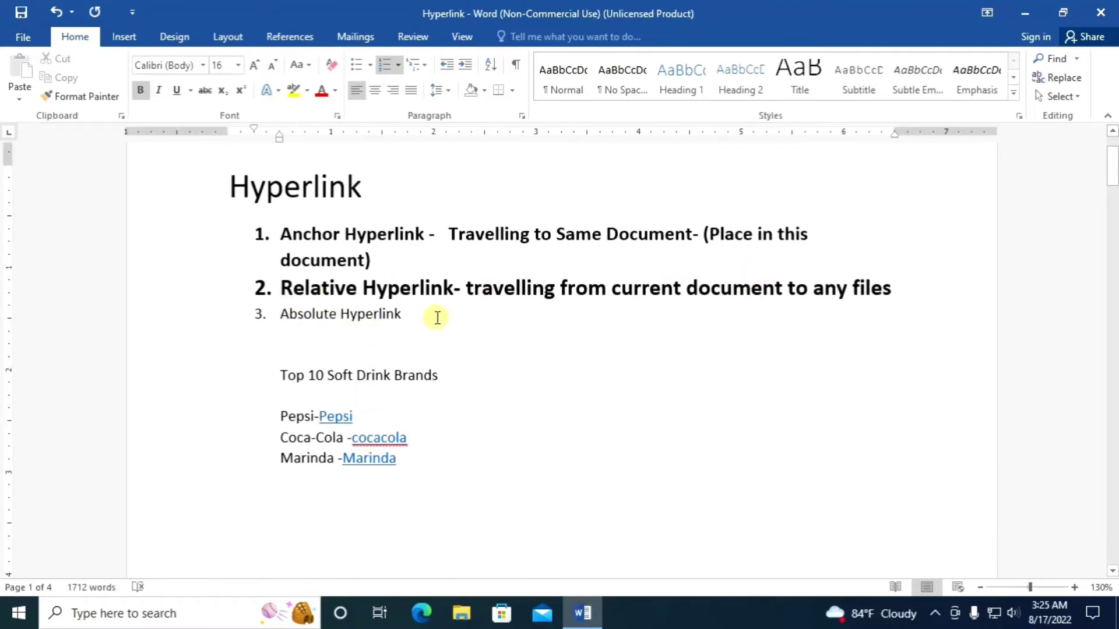
scroll(435, 318, "down", 7)
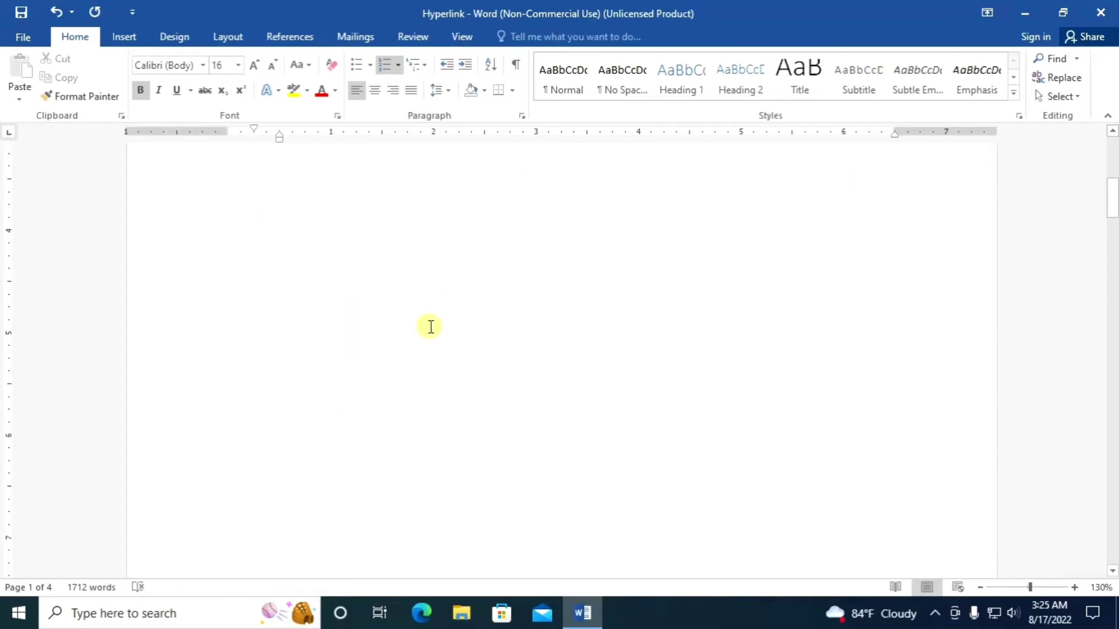
scroll(431, 327, "down", 5)
scroll(431, 327, "up", 1)
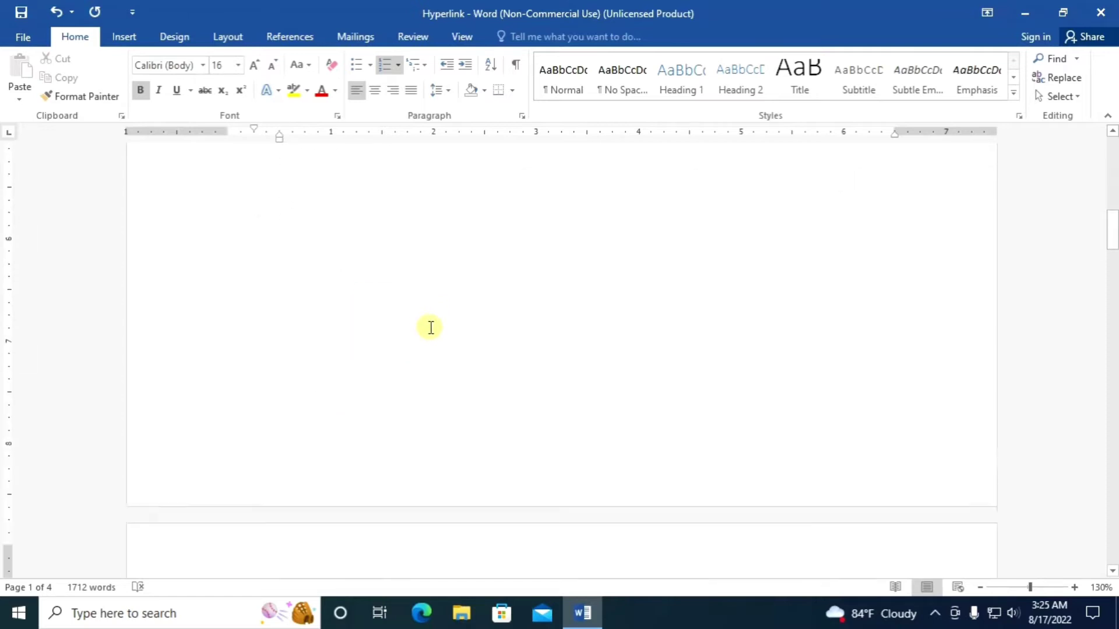
scroll(431, 327, "up", 10)
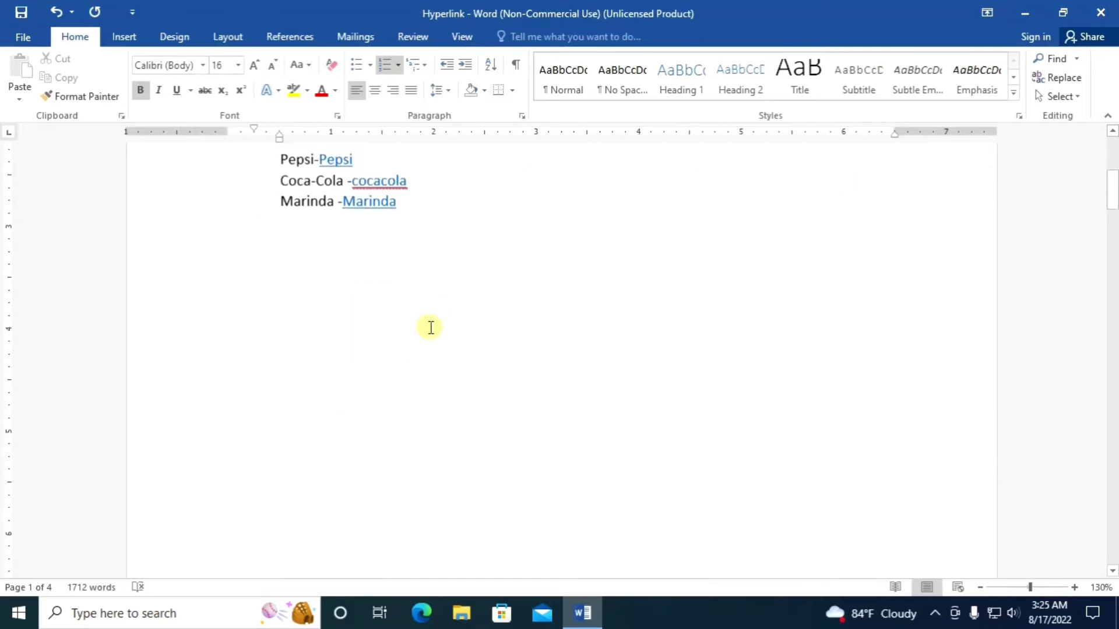
left_click(291, 315)
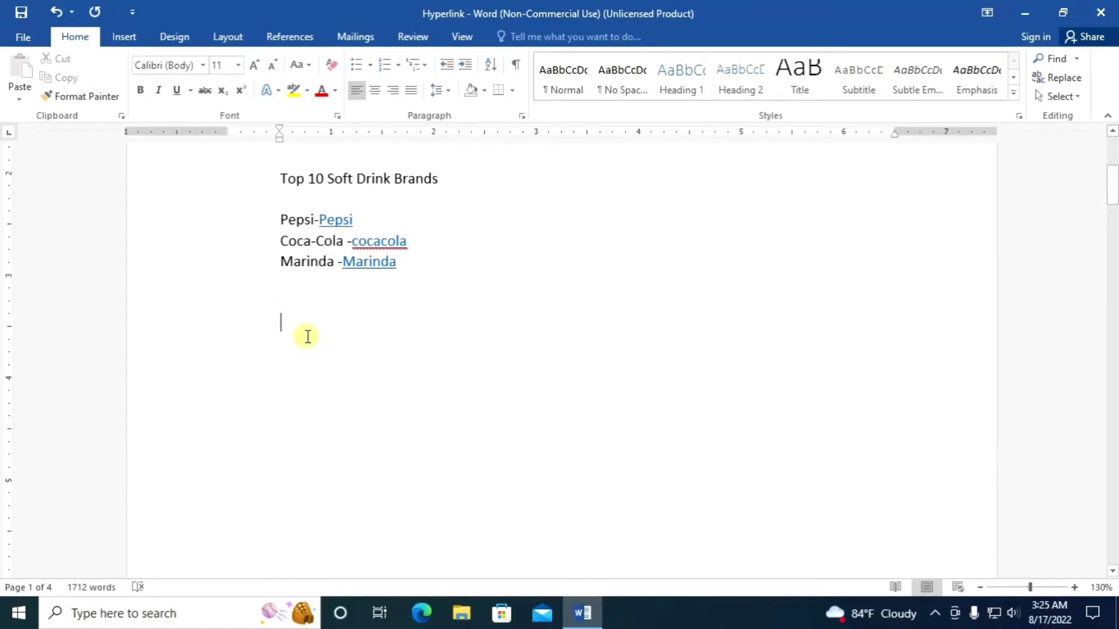
type("Video -")
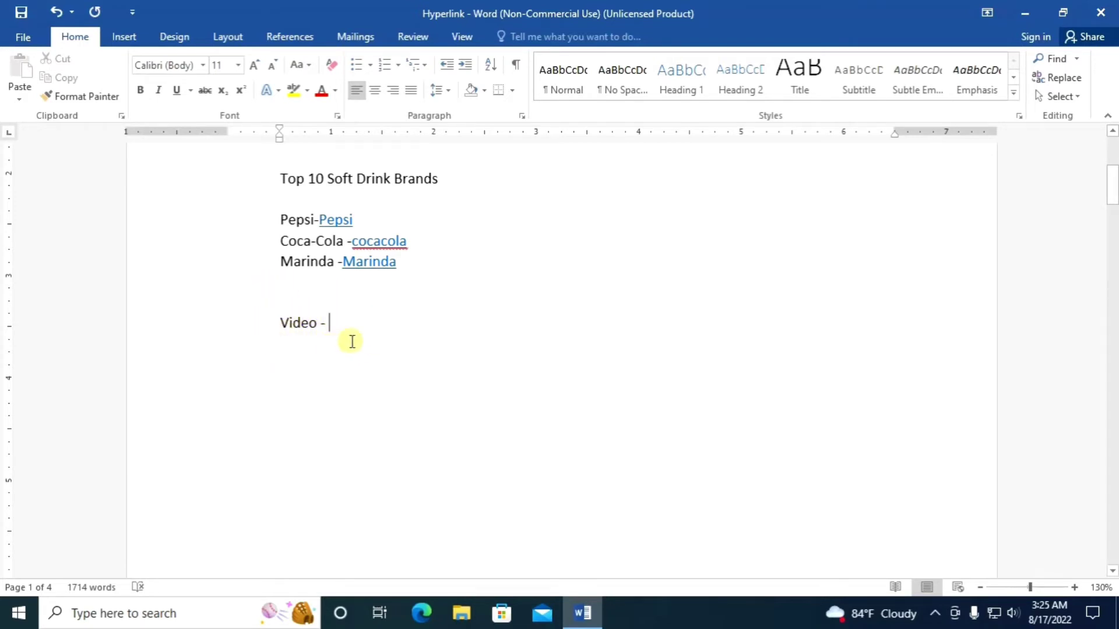
- Try inserting a hyperlink after "Video -" to the Money_Heist Season_02 (2017) video on Local Disk (E:), and undo it
left_click(122, 39)
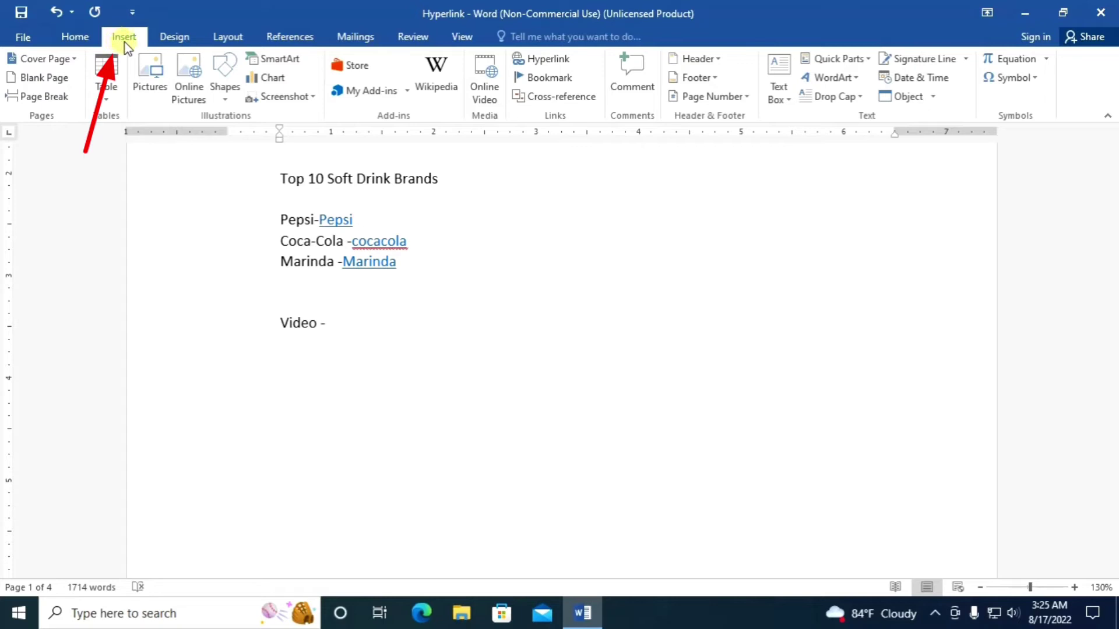
left_click(547, 60)
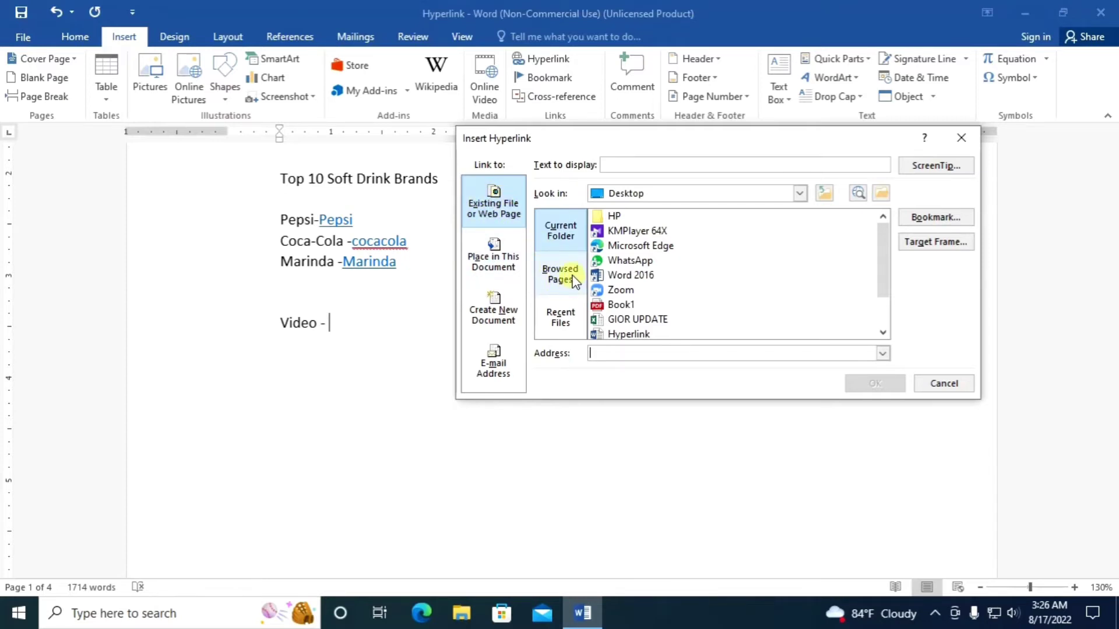
scroll(732, 279, "down", 1)
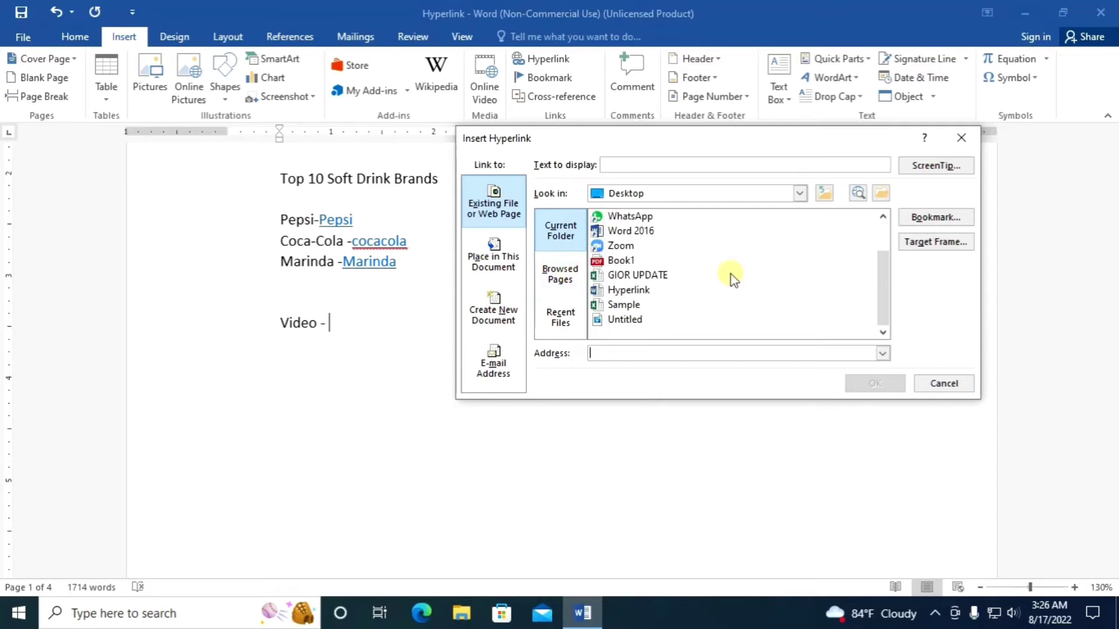
scroll(732, 280, "up", 1)
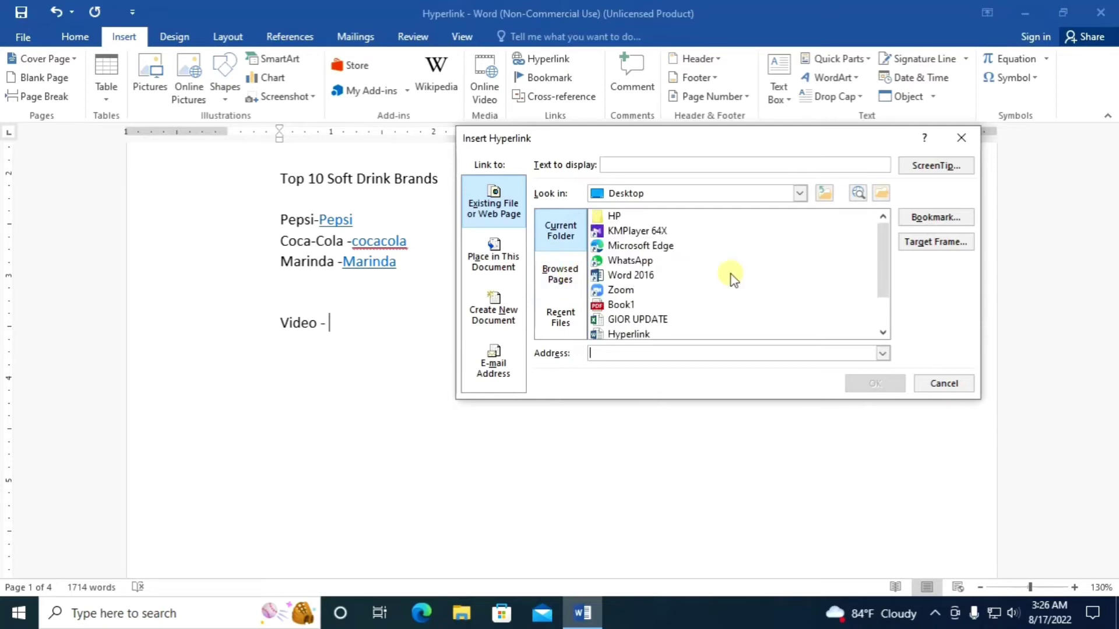
left_click(800, 195)
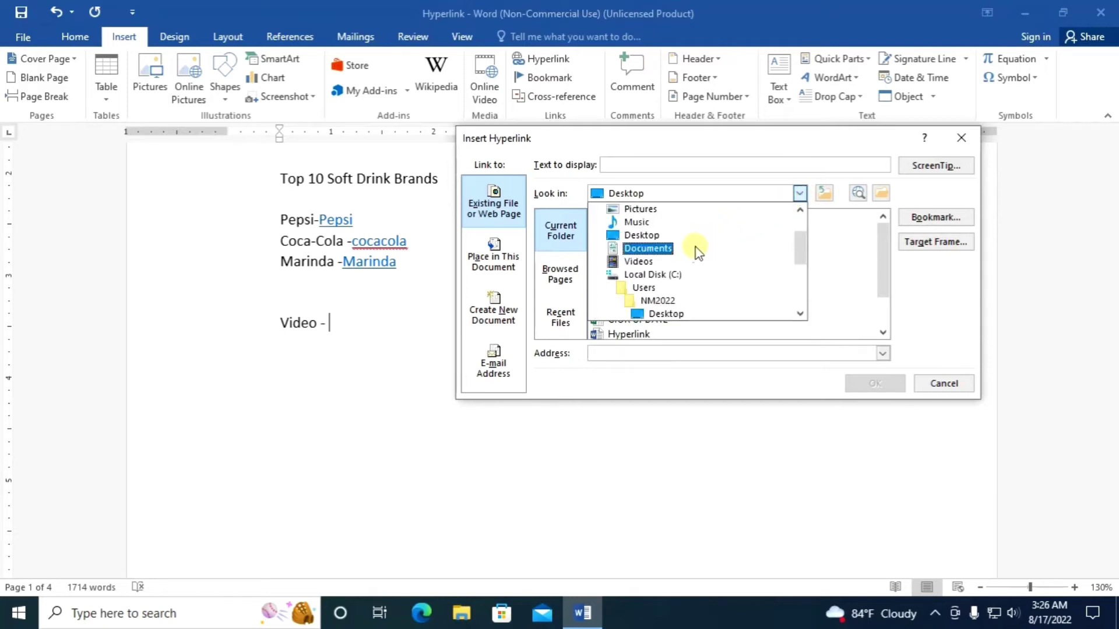
scroll(662, 263, "down", 1)
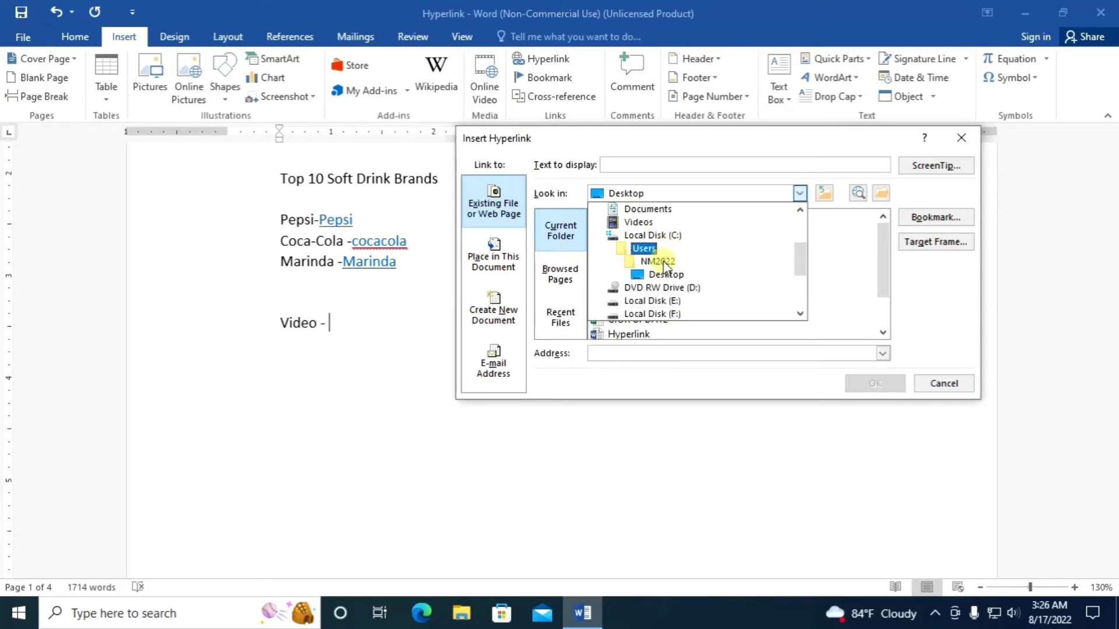
scroll(664, 274, "down", 1)
left_click(668, 286)
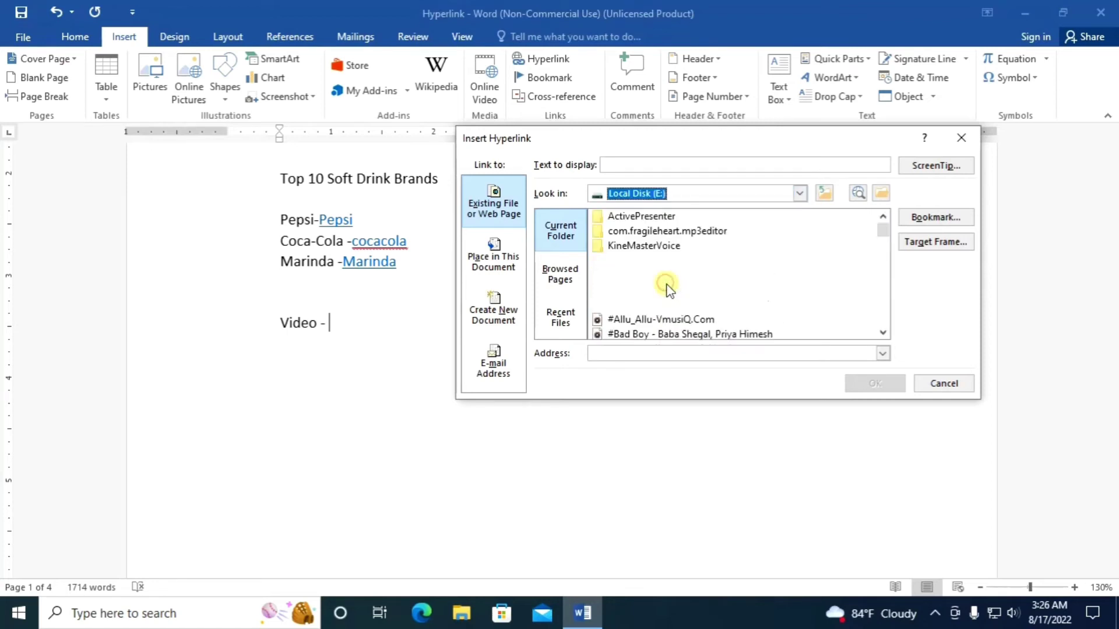
scroll(668, 288, "down", 5)
left_click(637, 289)
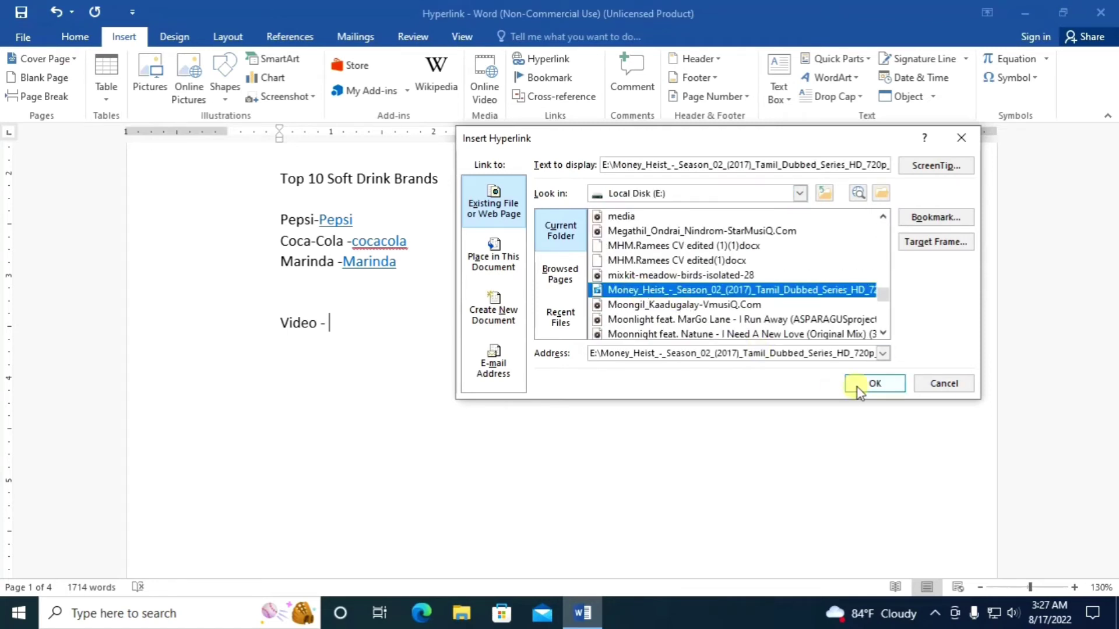
left_click(874, 383)
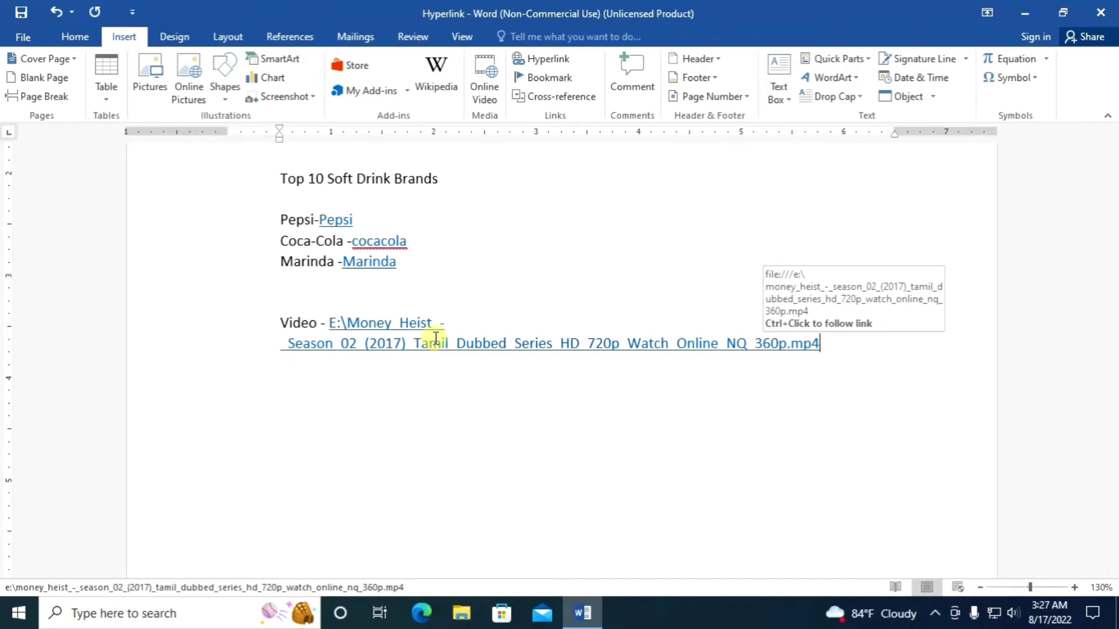
key("ctrl+z")
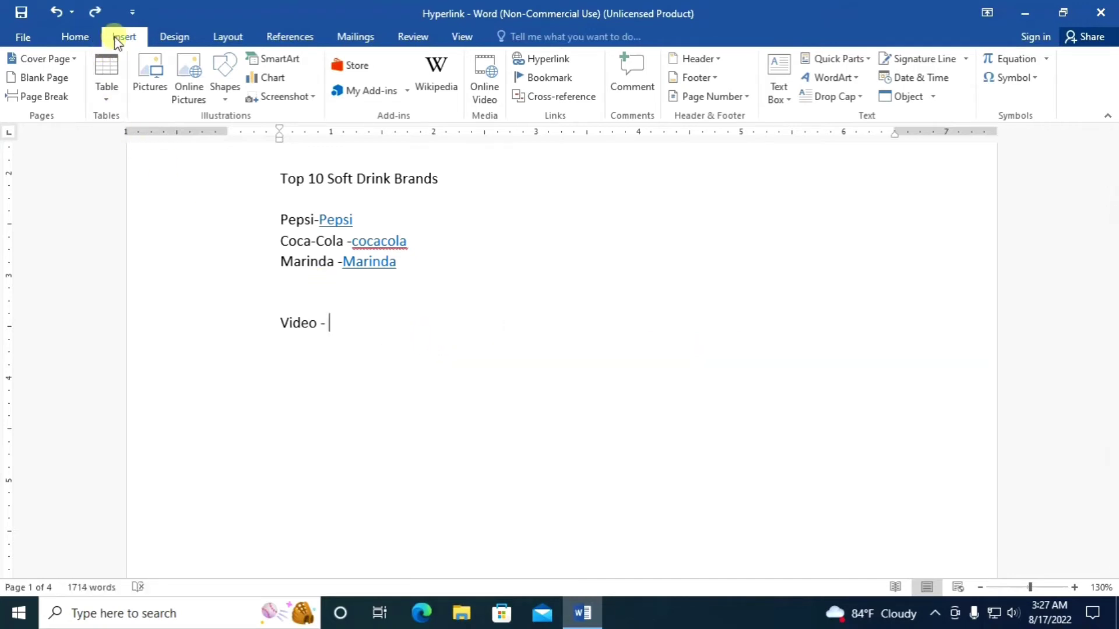
- Start a hyperlink after "Video -" and choose the Money_Heist Season_04 (2020) video on Local Disk (E:) as its target
left_click(540, 59)
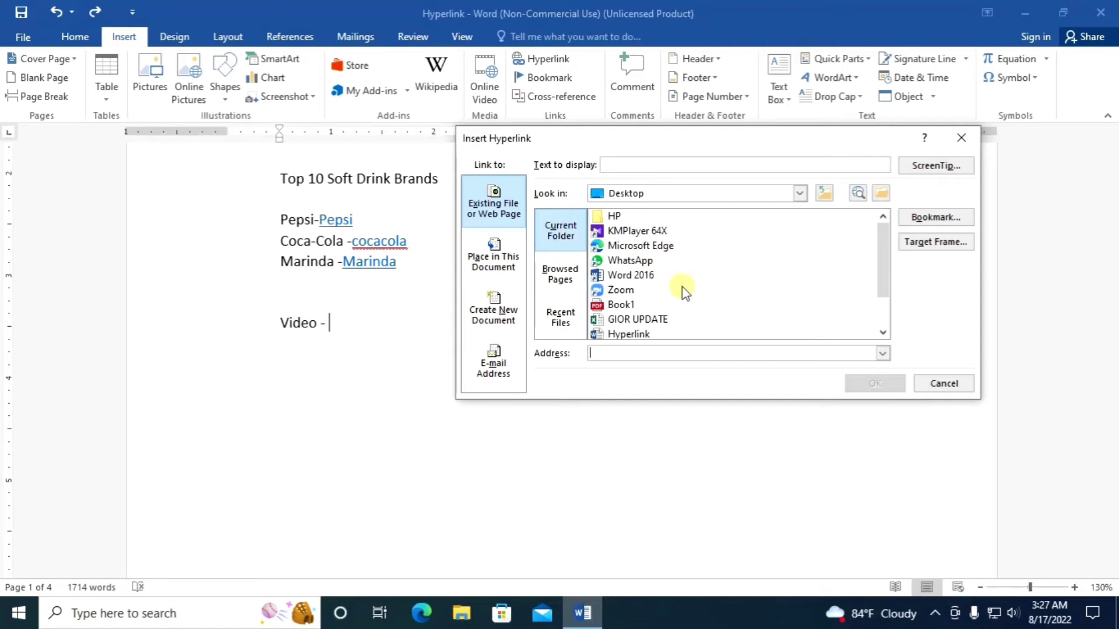
left_click(799, 192)
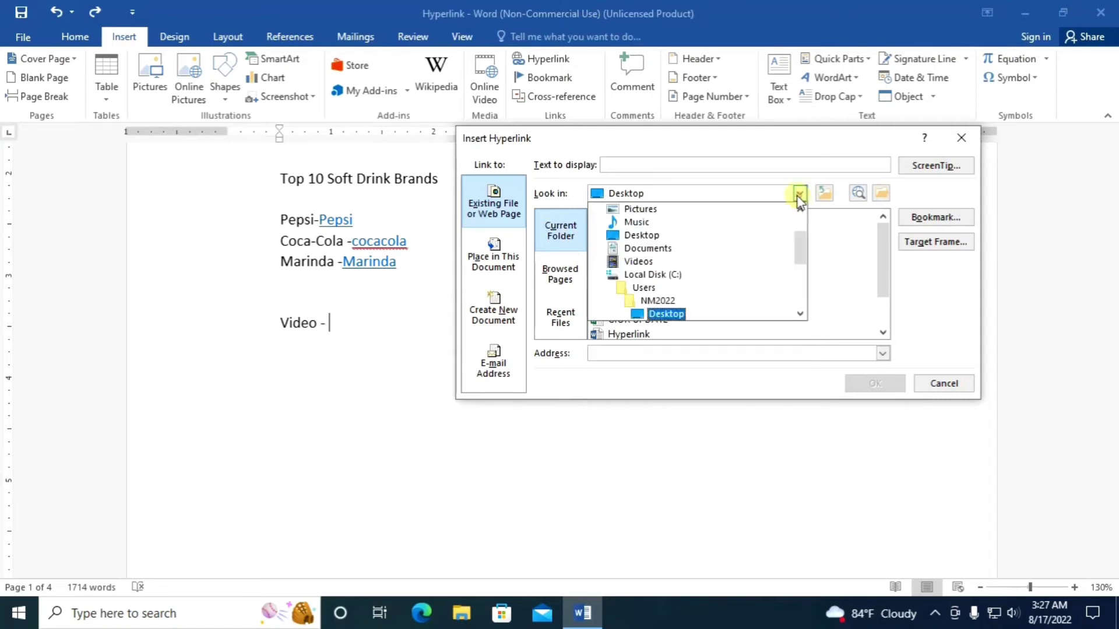
scroll(676, 292, "down", 2)
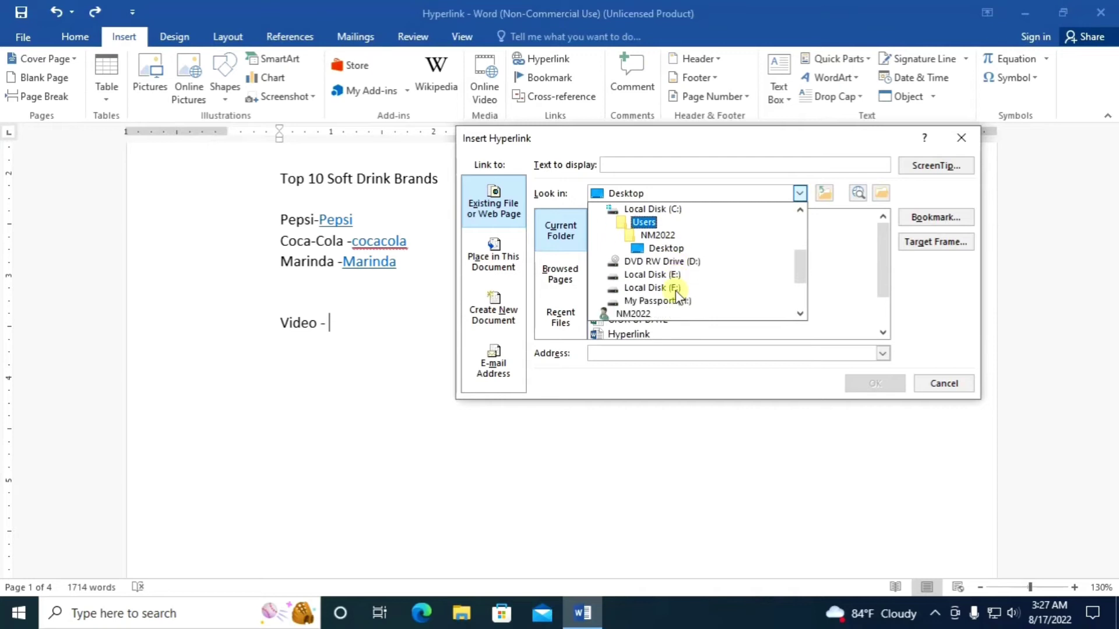
left_click(664, 249)
left_click(664, 246)
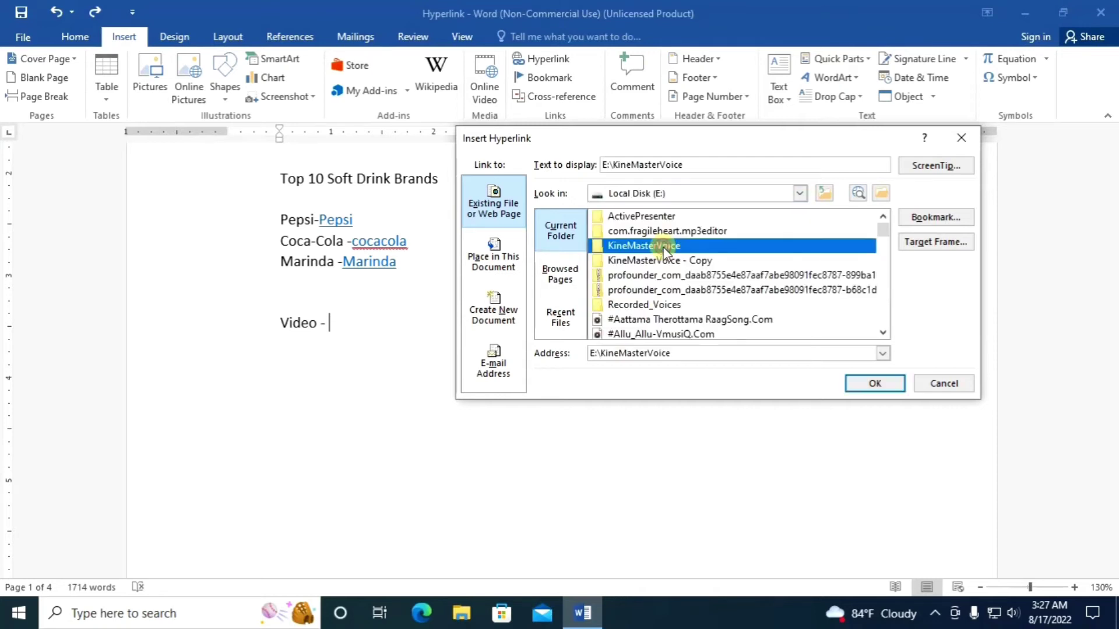
scroll(673, 303, "down", 3)
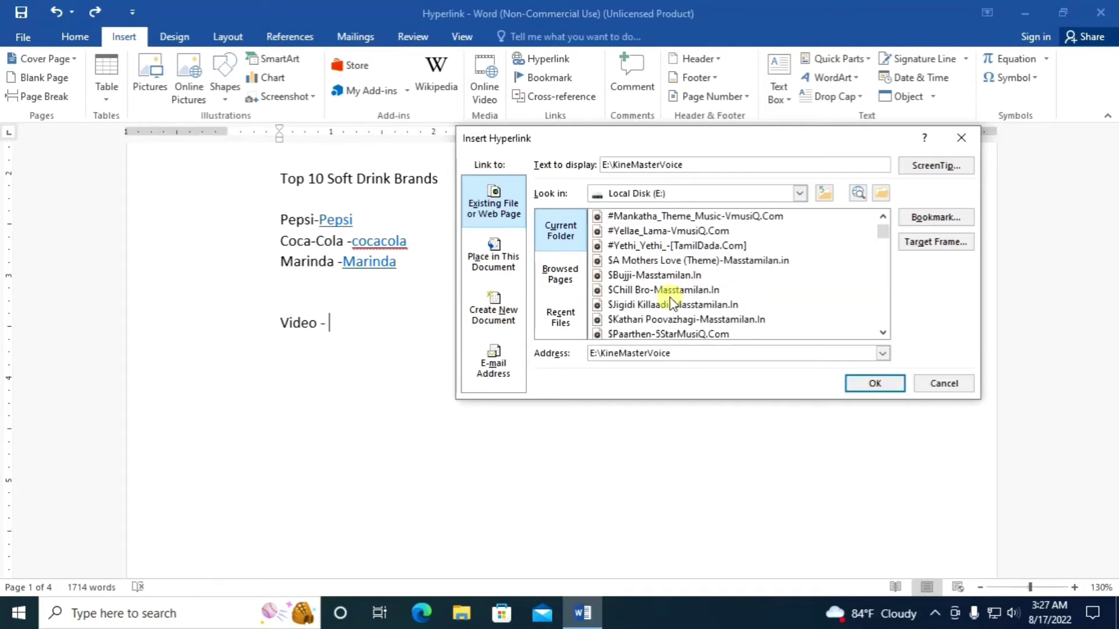
scroll(673, 303, "down", 1)
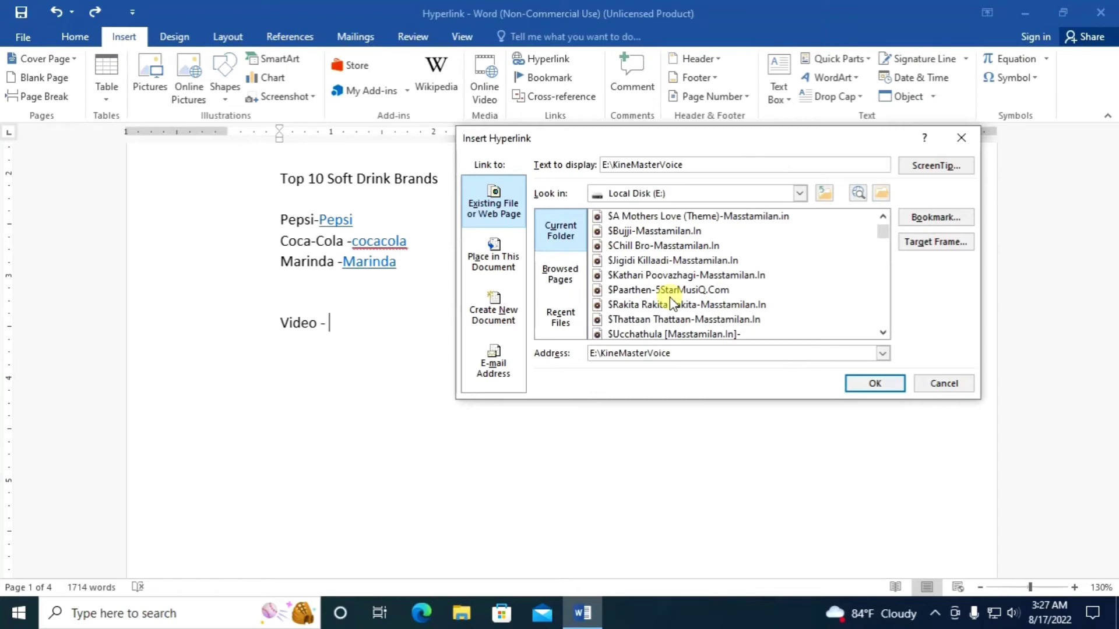
scroll(673, 303, "down", 10)
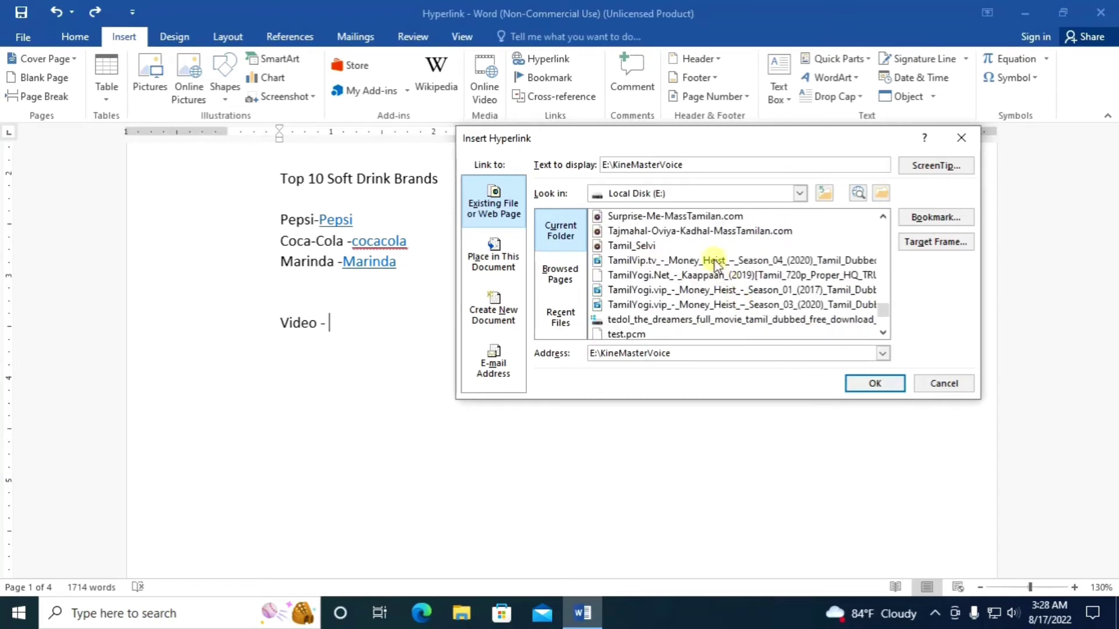
left_click(716, 262)
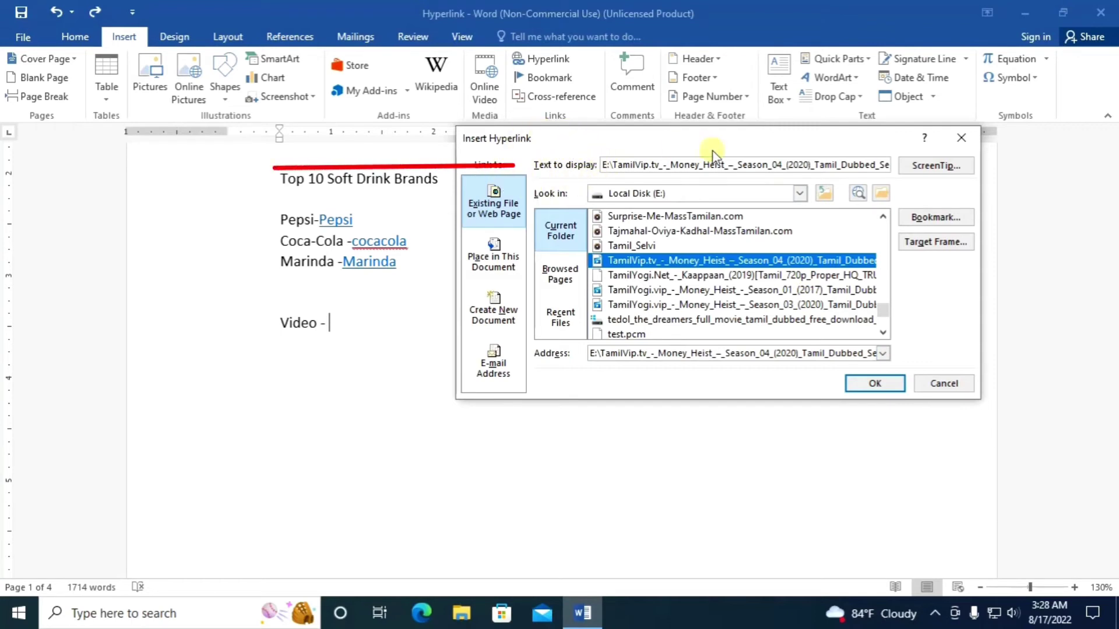
- Replace the video hyperlink's display text with "Movie" and insert the link
left_click(847, 166)
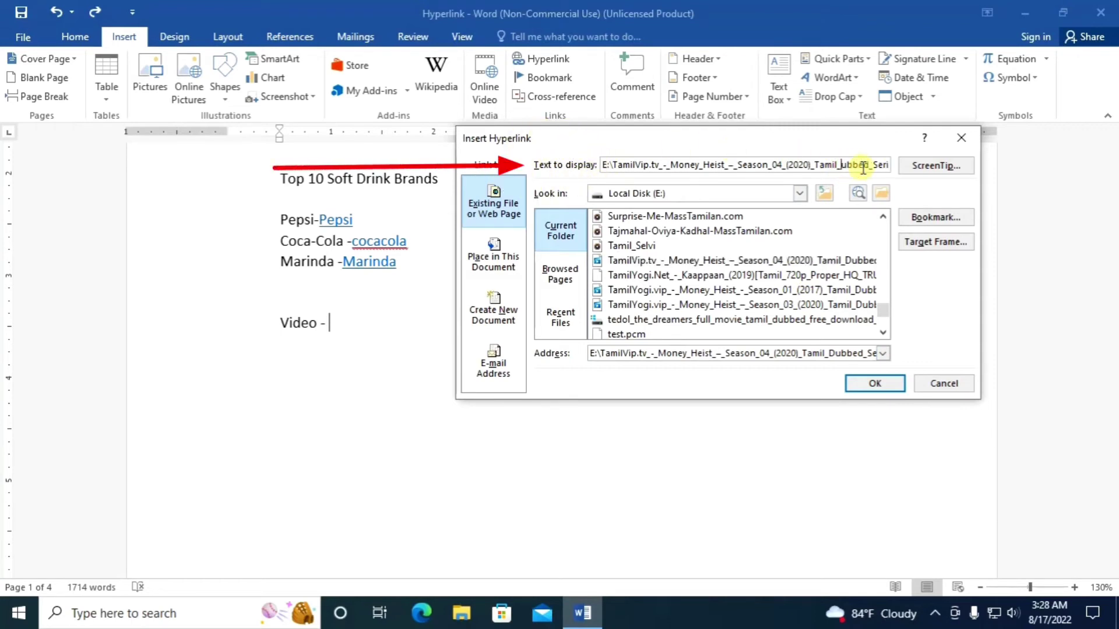
key("BackSpace")
key("BackSpace")
key("BackSpace")
key("BackSpace")
key("BackSpace")
key("BackSpace")
key("BackSpace")
key("BackSpace")
key("BackSpace")
key("BackSpace")
key("BackSpace")
key("BackSpace")
key("BackSpace")
key("BackSpace")
key("BackSpace")
key("BackSpace")
key("BackSpace")
key("BackSpace")
key("BackSpace")
key("BackSpace")
key("BackSpace")
key("BackSpace")
key("BackSpace")
key("BackSpace")
key("BackSpace")
key("BackSpace")
key("BackSpace")
key("BackSpace")
key("BackSpace")
key("BackSpace")
key("BackSpace")
key("BackSpace")
key("BackSpace")
key("BackSpace")
key("BackSpace")
key("BackSpace")
key("BackSpace")
key("BackSpace")
key("BackSpace")
key("BackSpace")
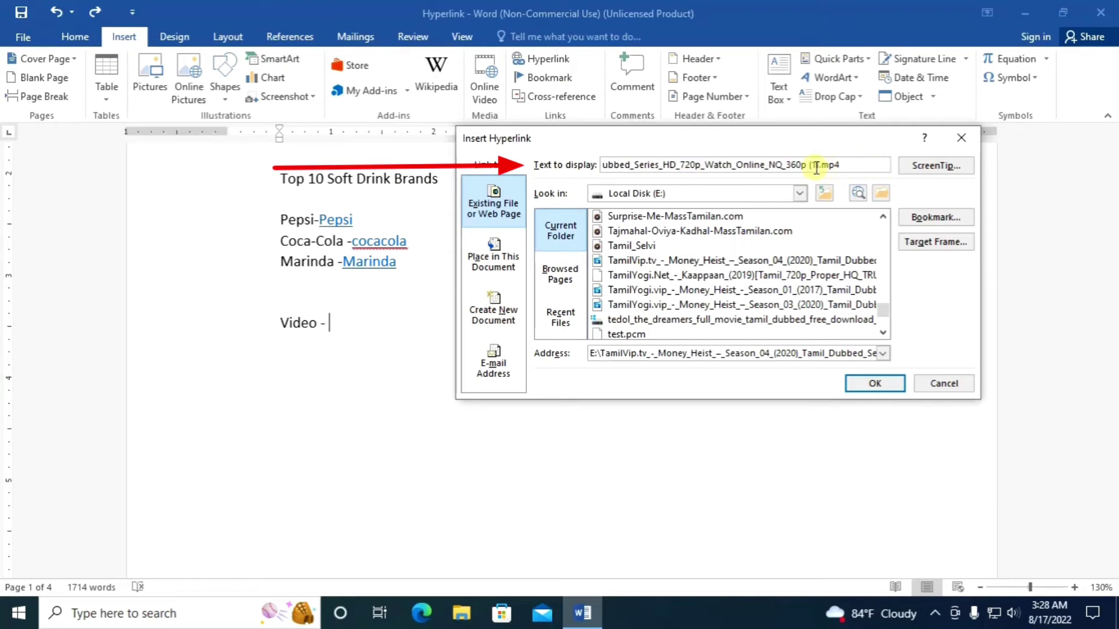
key("BackSpace")
key("BackSpace")
key("BackSpace")
key("BackSpace")
key("BackSpace")
key("BackSpace")
key("BackSpace")
key("BackSpace")
key("BackSpace")
key("BackSpace")
key("BackSpace")
key("BackSpace")
key("BackSpace")
key("BackSpace")
key("BackSpace")
key("BackSpace")
key("BackSpace")
key("BackSpace")
key("BackSpace")
key("BackSpace")
key("BackSpace")
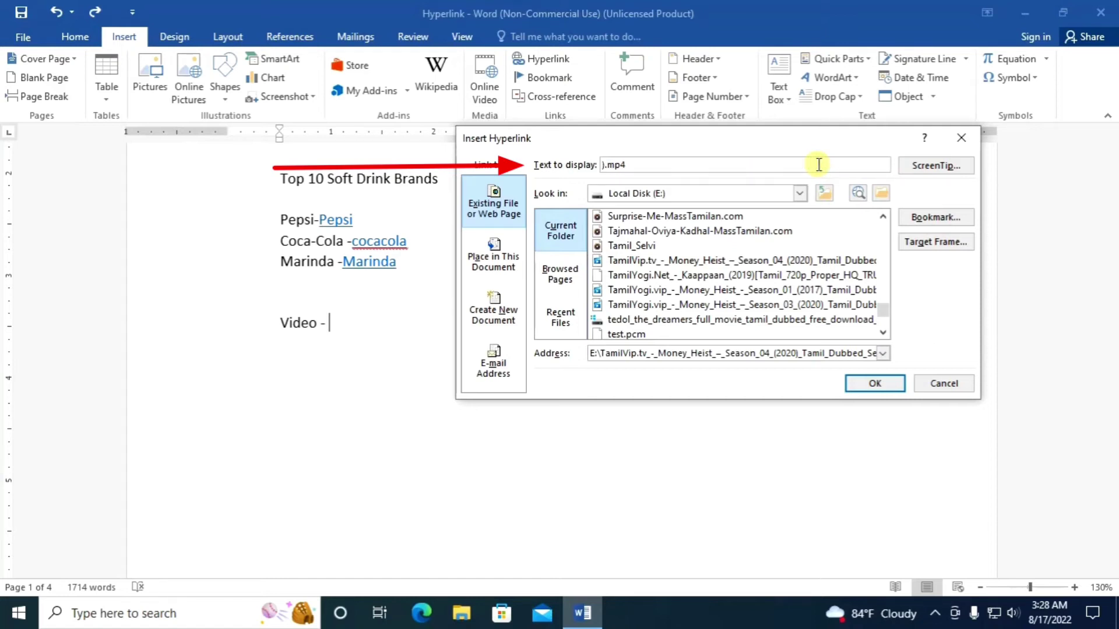
left_click(785, 169)
key("BackSpace")
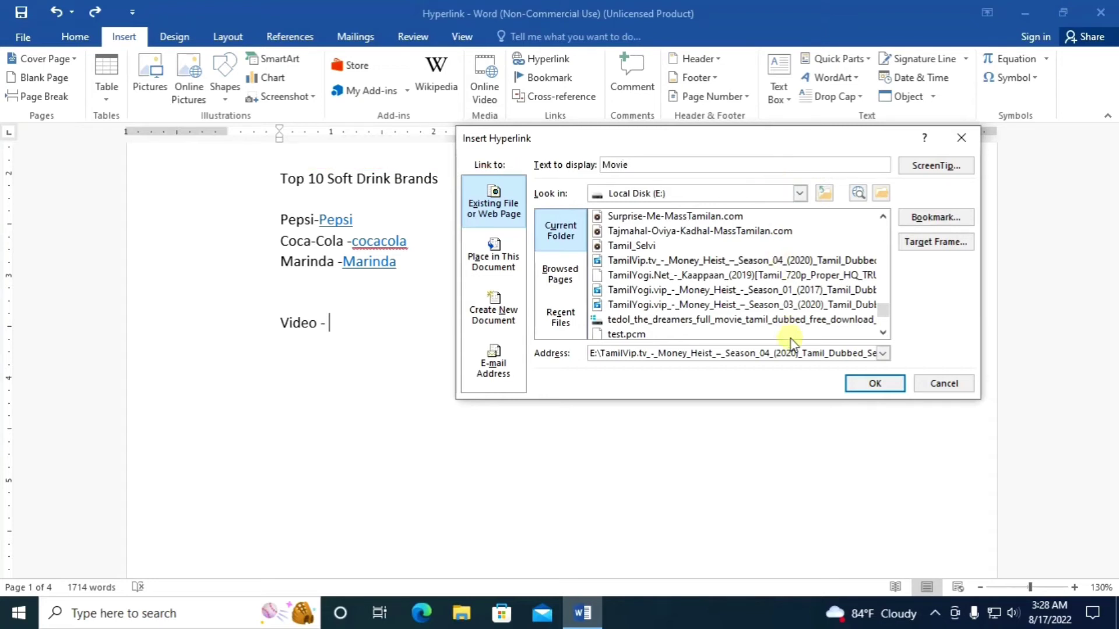
left_click(854, 386)
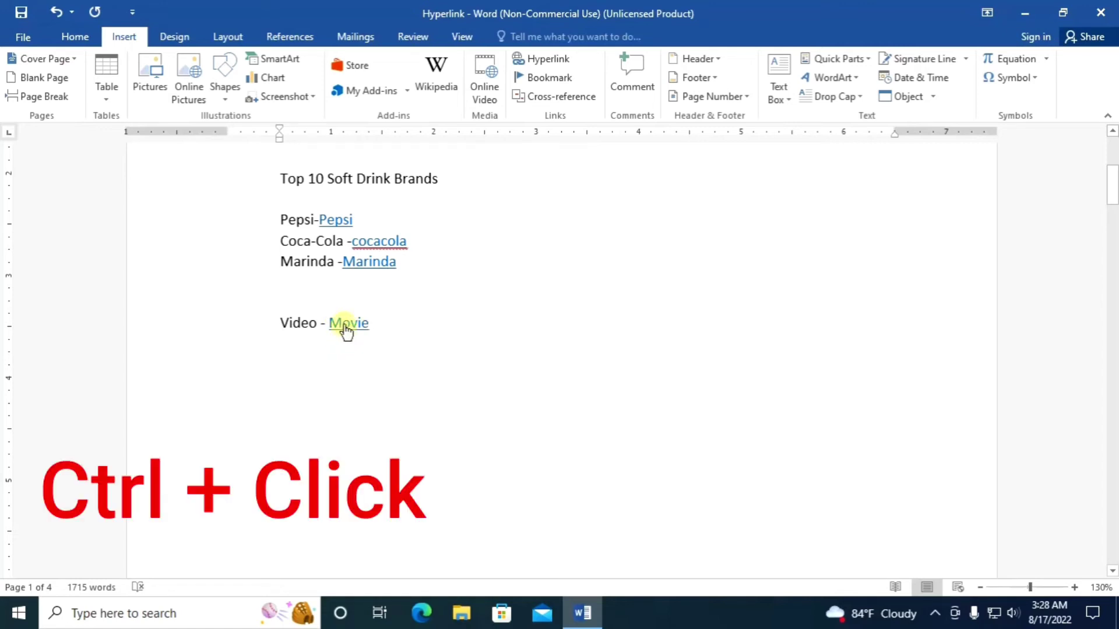
- Follow the "Movie" link, allow the file to open, skip ahead in the video, and close the player
left_click(346, 331, "ctrl")
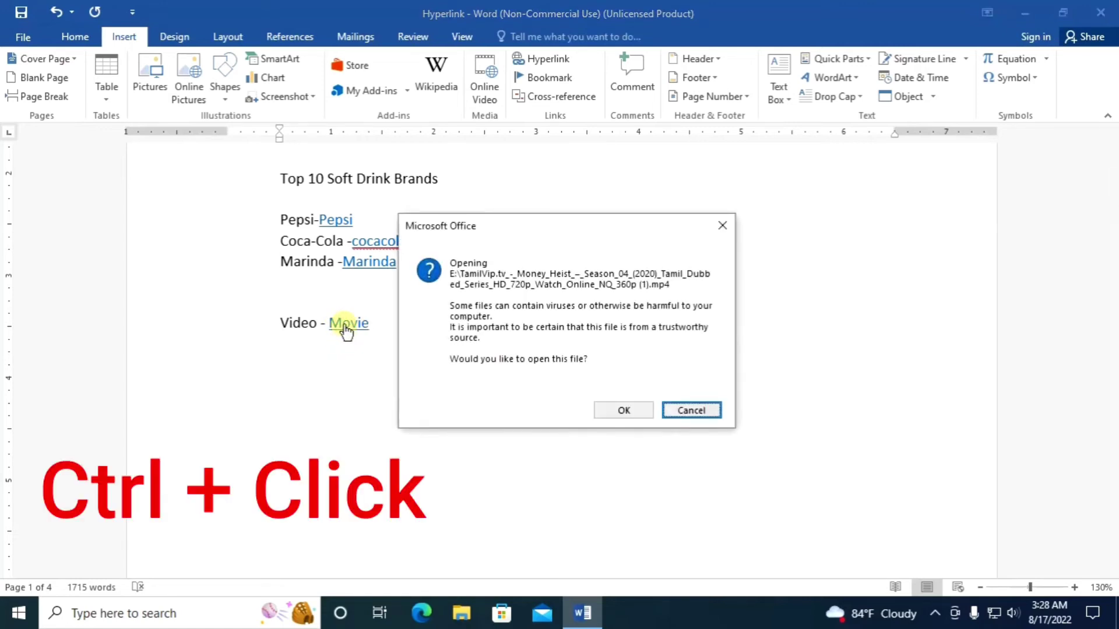
left_click(616, 410)
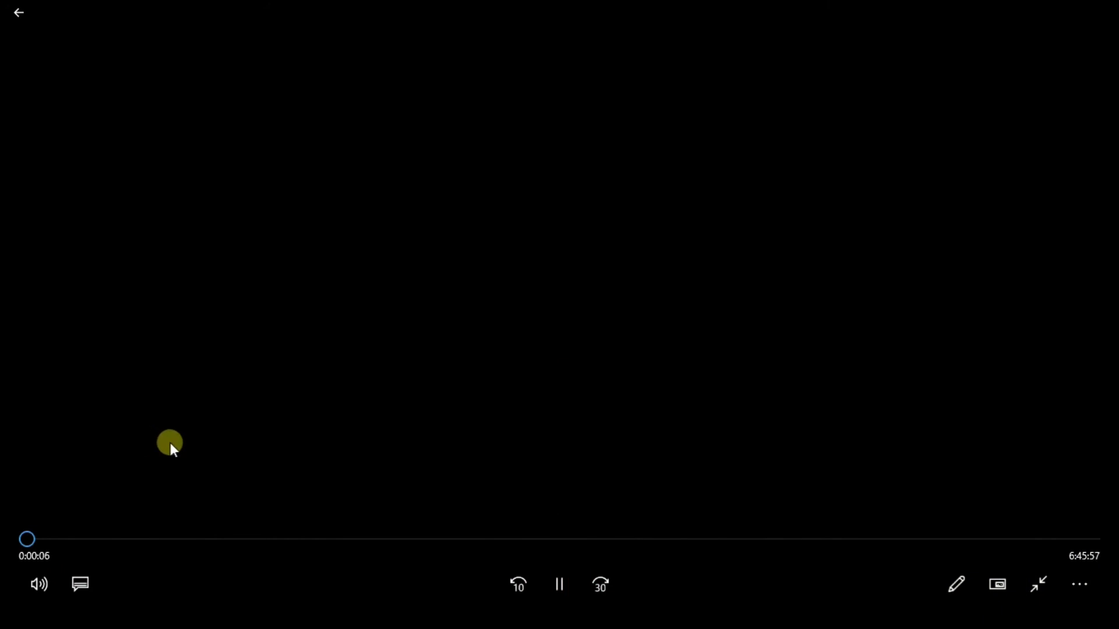
left_click_drag(34, 537, 254, 543)
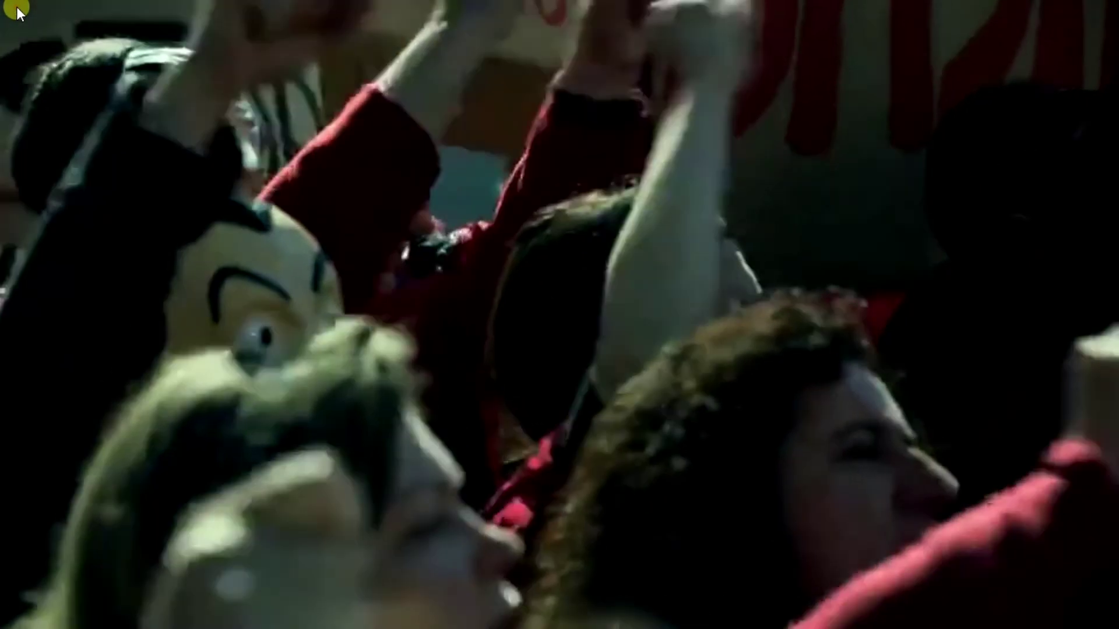
left_click(18, 11)
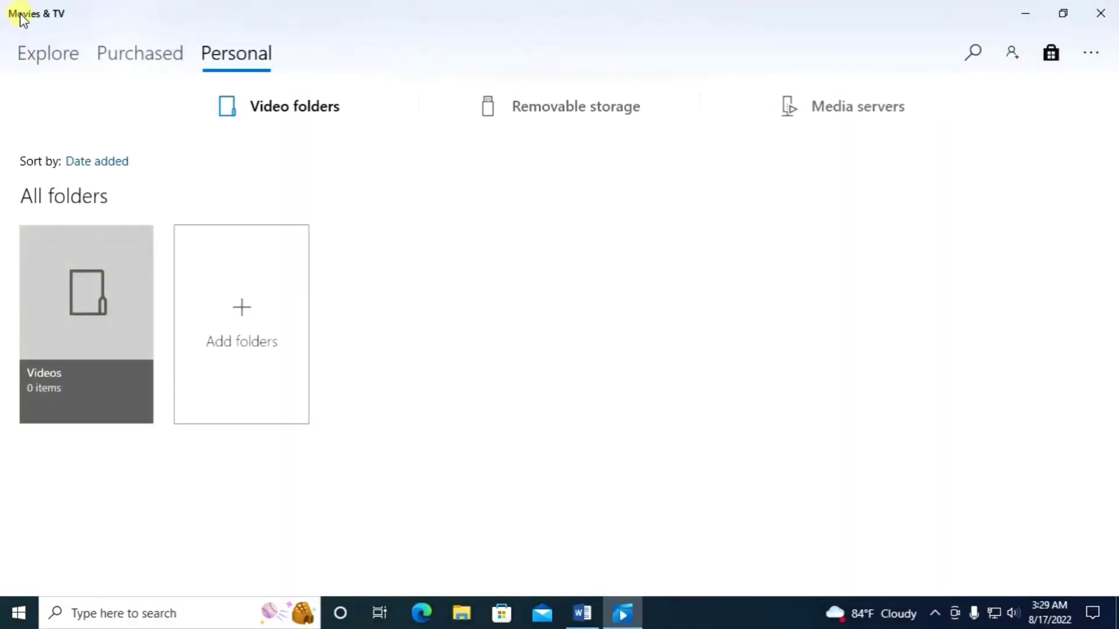
left_click(1100, 13)
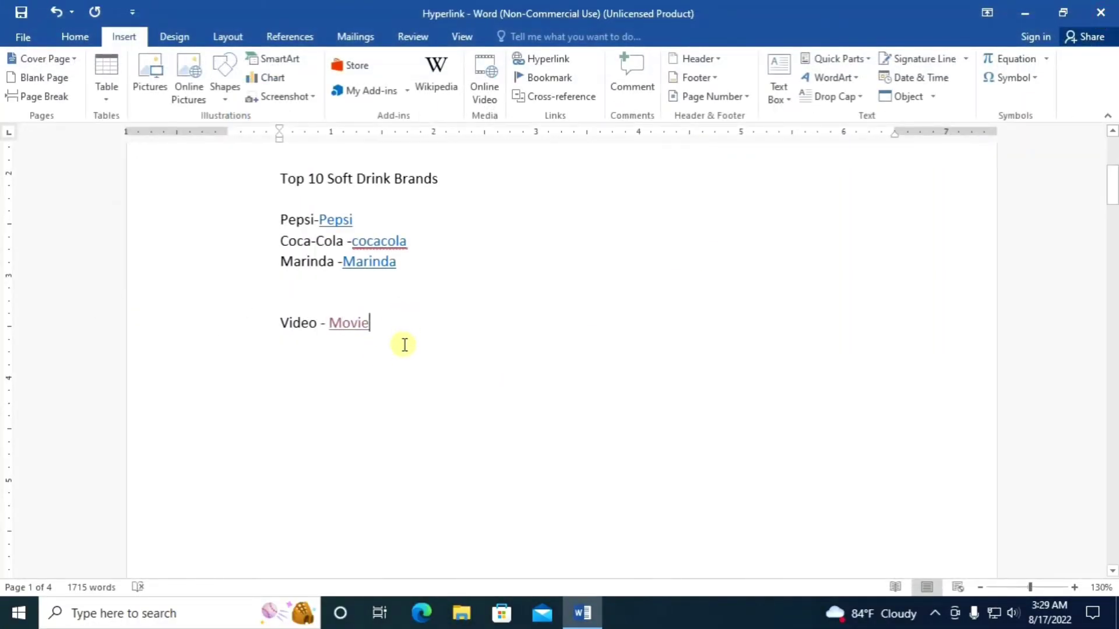
- Add the text "Audio -" on a new line below the "Video - Movie" line
scroll(402, 329, "up", 3)
scroll(413, 368, "down", 1)
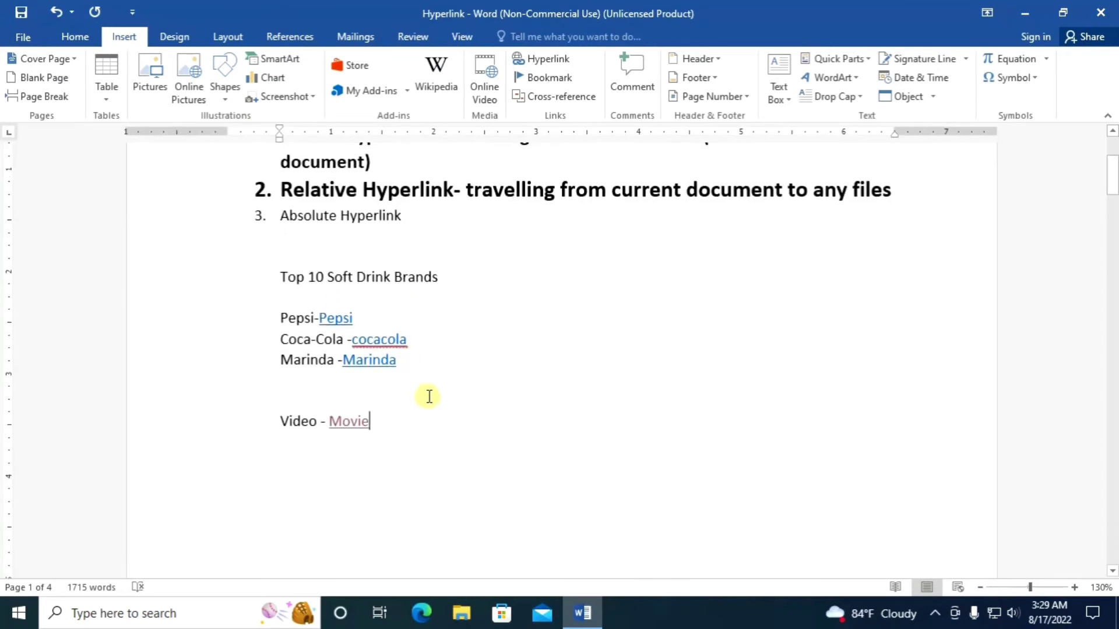
key("Return")
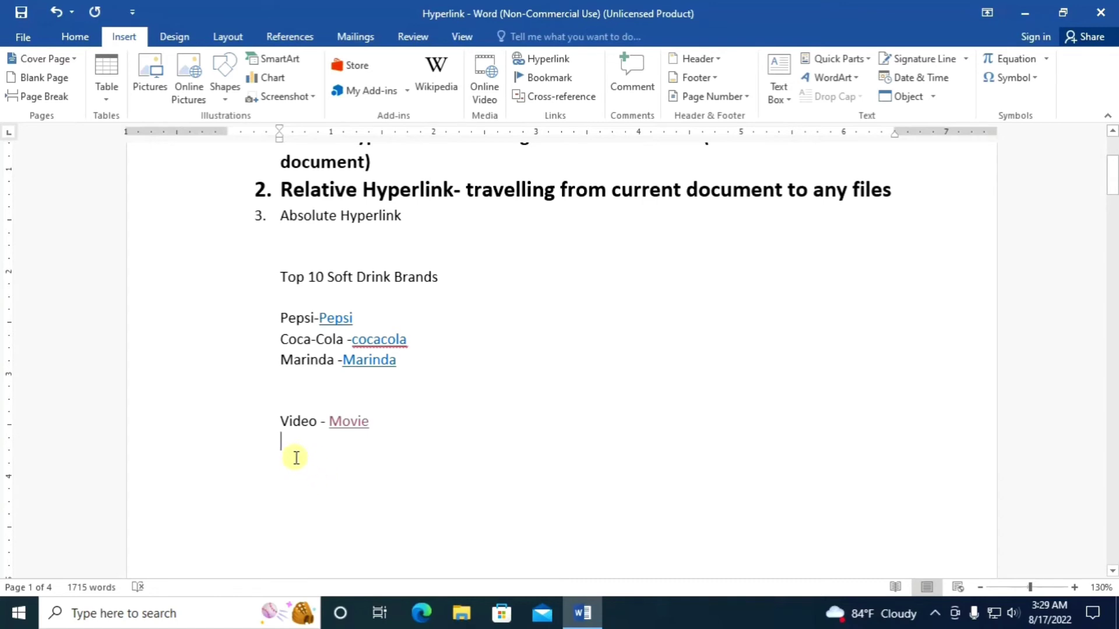
type("P")
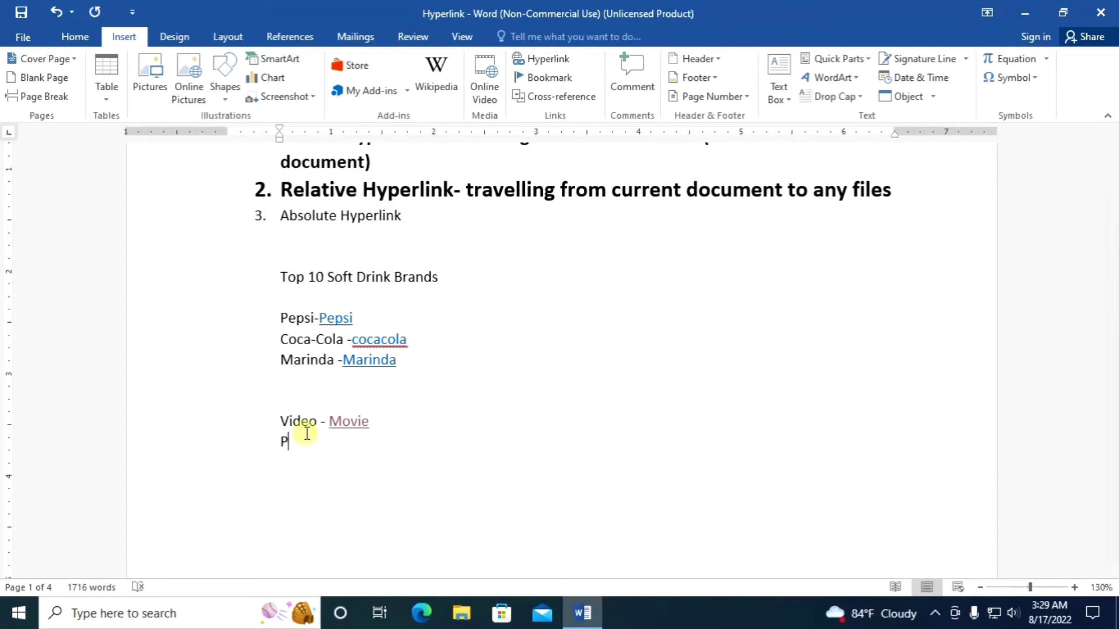
key("BackSpace")
type("Audio -")
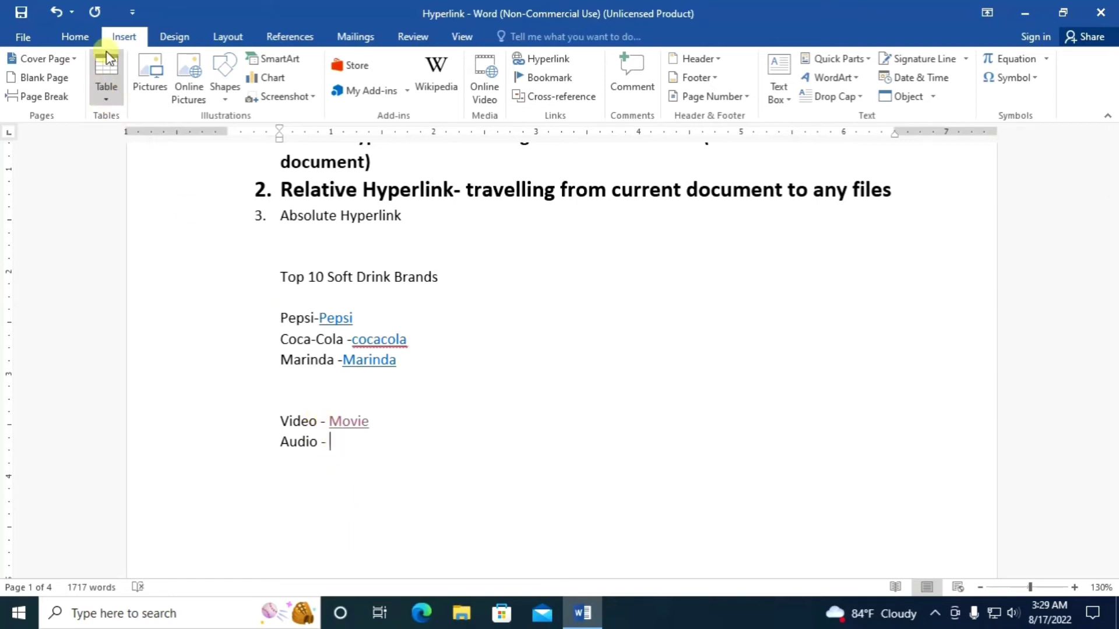
- Start a hyperlink after "Audio -" and choose the 04._thanks_again audio file on Local Disk (E:) as its target
left_click(568, 57)
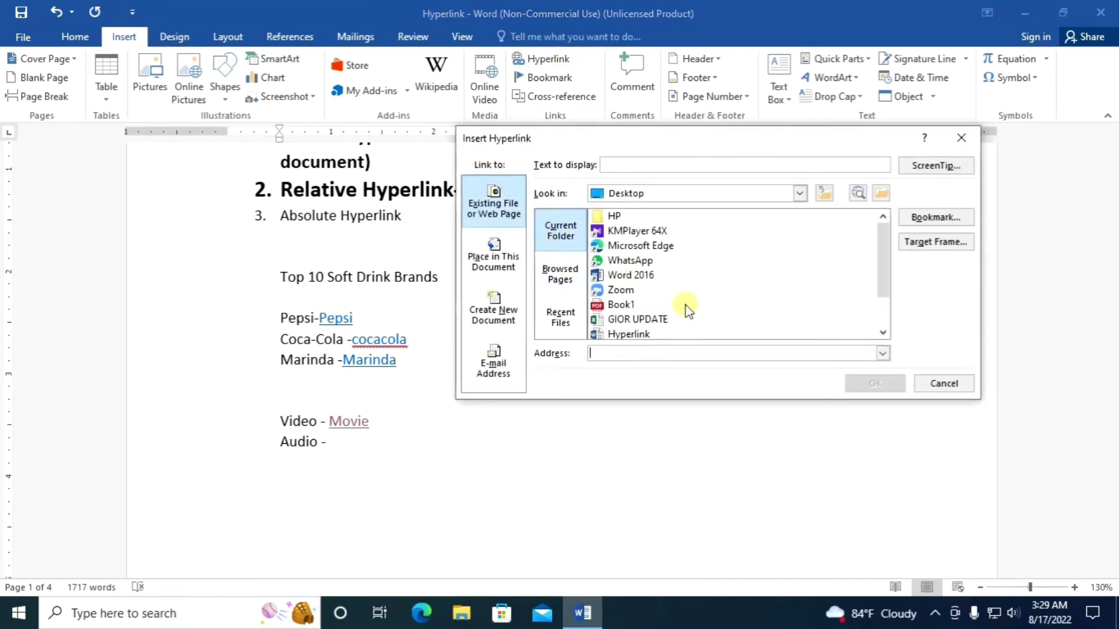
left_click(798, 192)
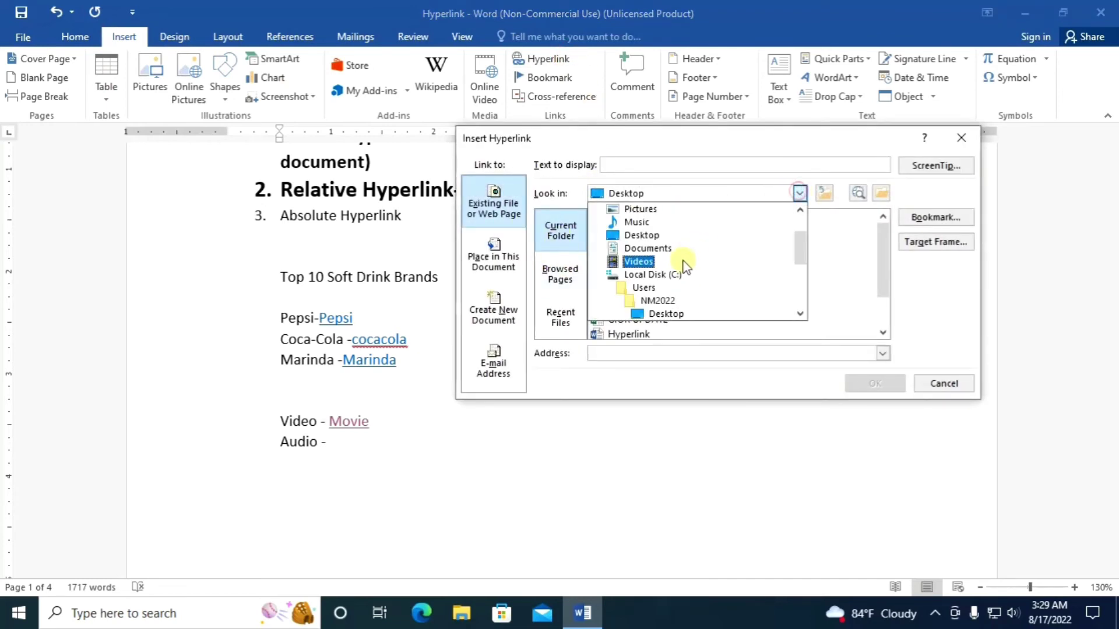
scroll(676, 288, "down", 1)
left_click(676, 301)
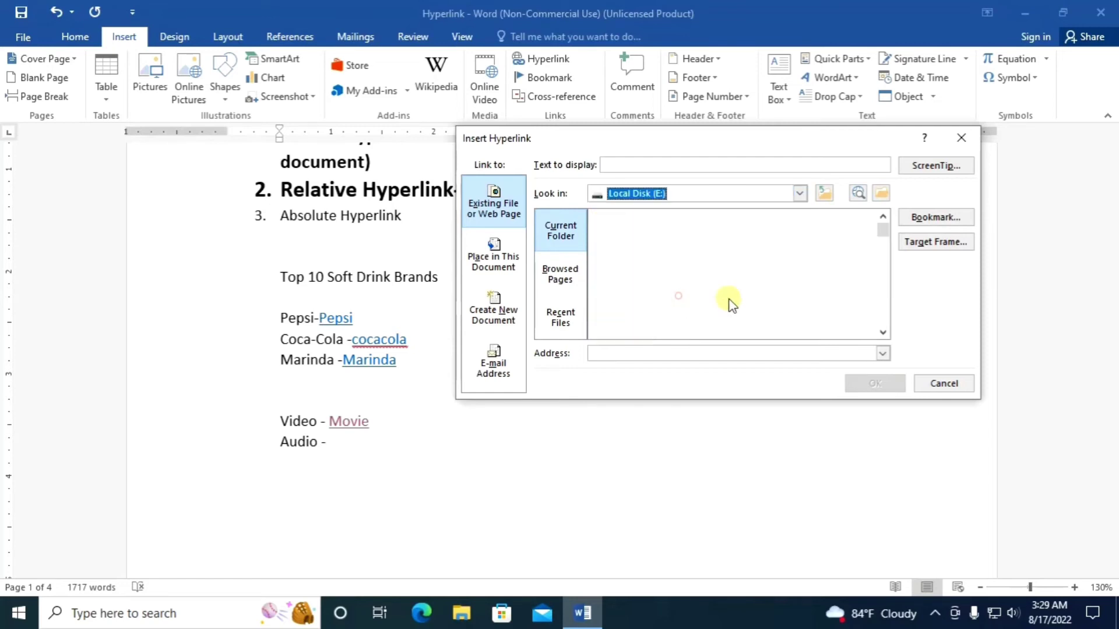
scroll(715, 280, "down", 3)
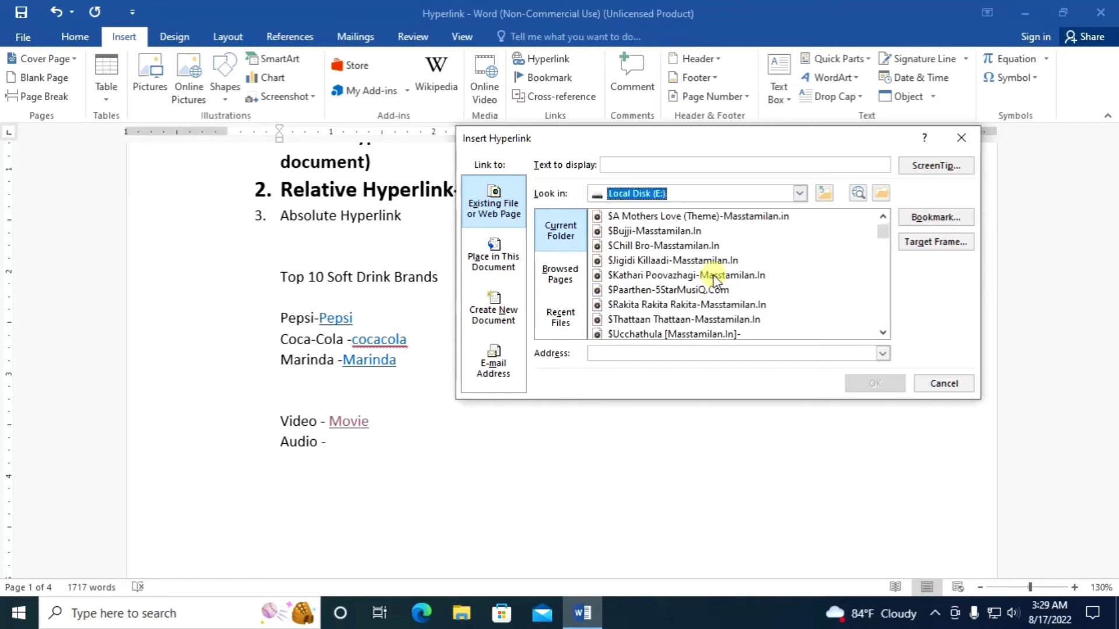
scroll(715, 280, "down", 1)
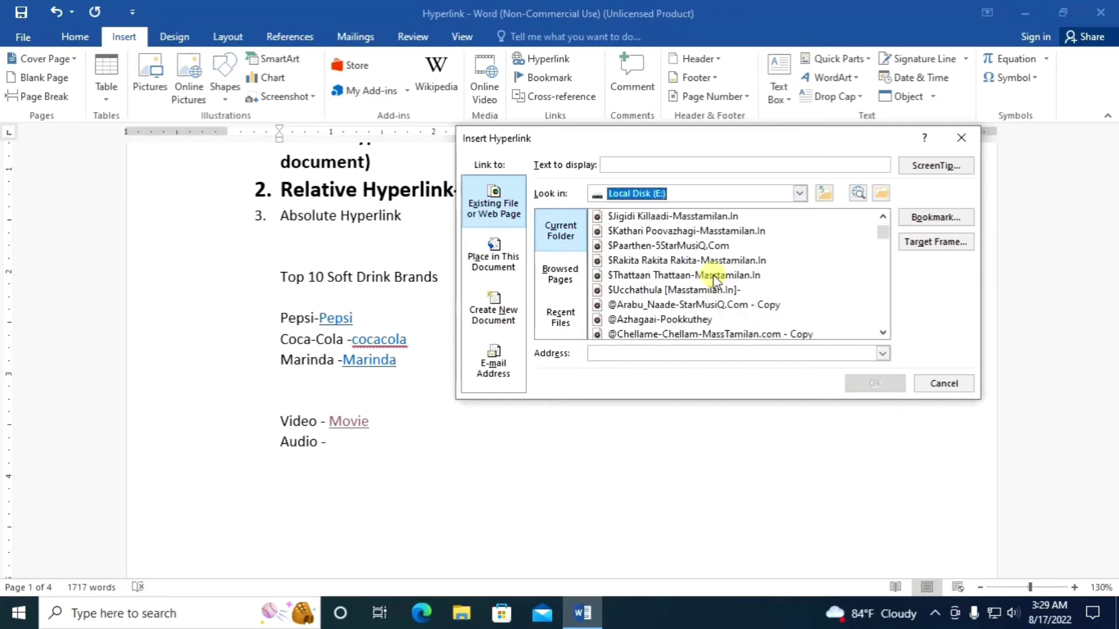
scroll(698, 281, "down", 2)
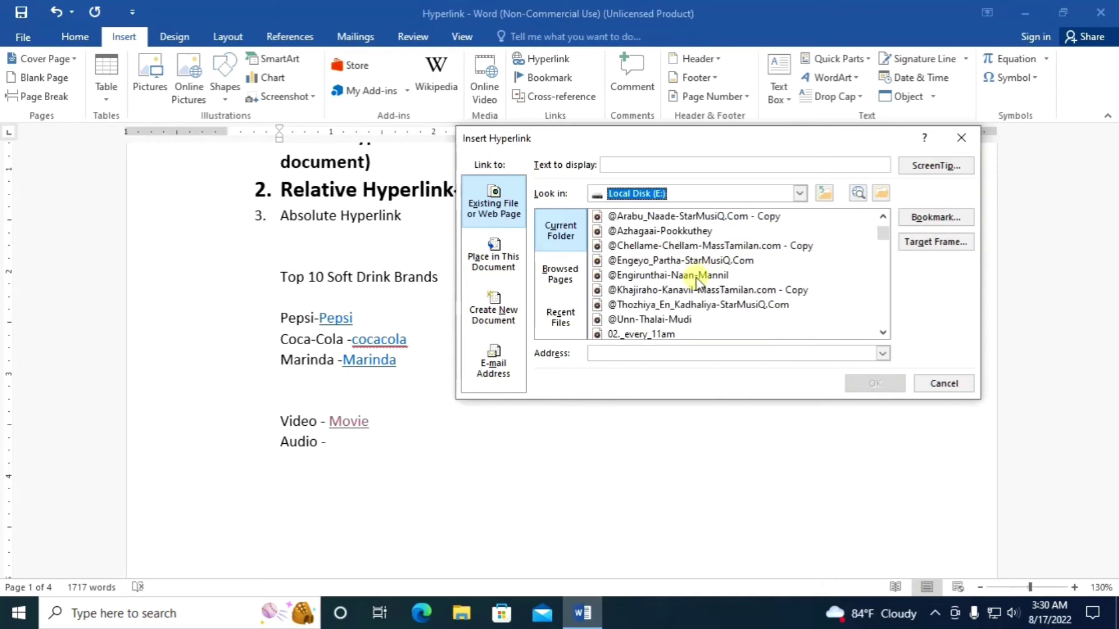
scroll(698, 282, "down", 1)
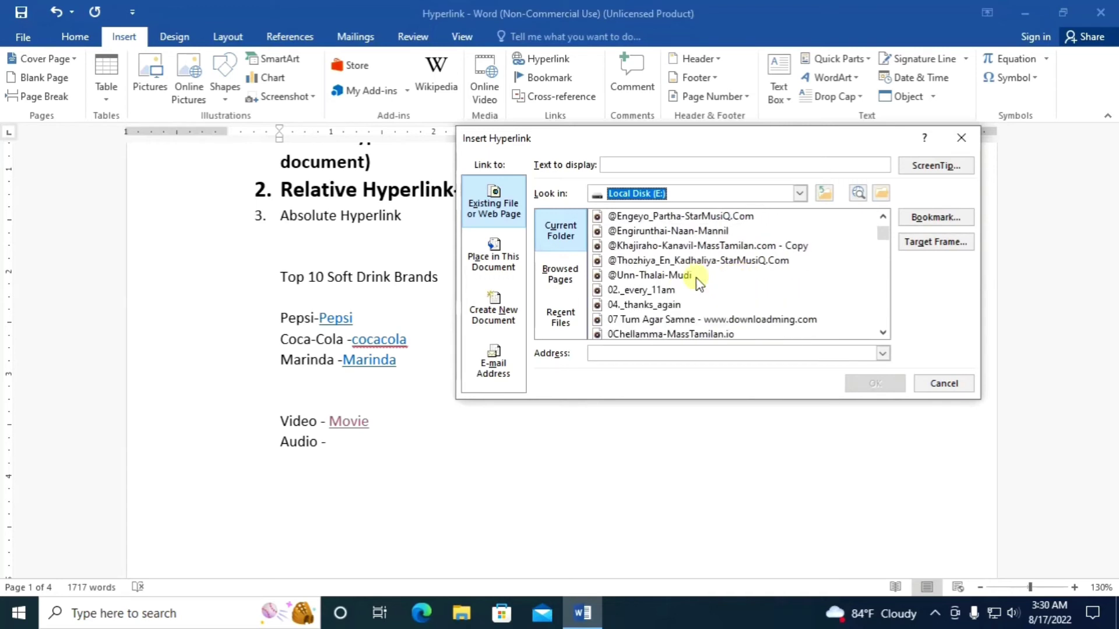
left_click(679, 304)
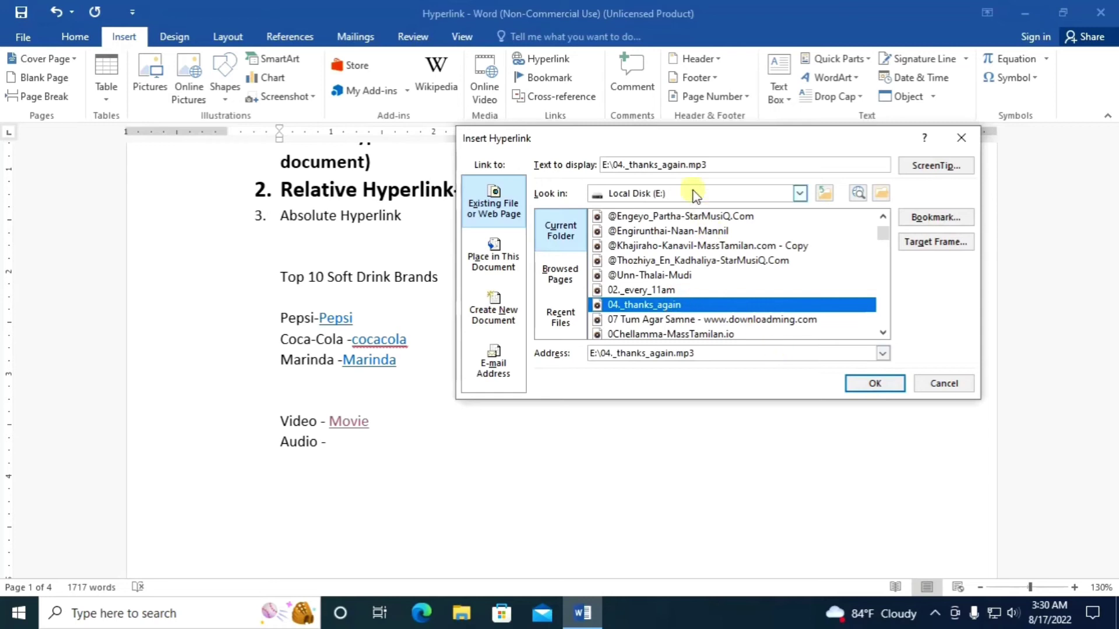
- Replace the audio hyperlink's display text with "MP3" and insert the link
left_click(716, 165)
key("BackSpace")
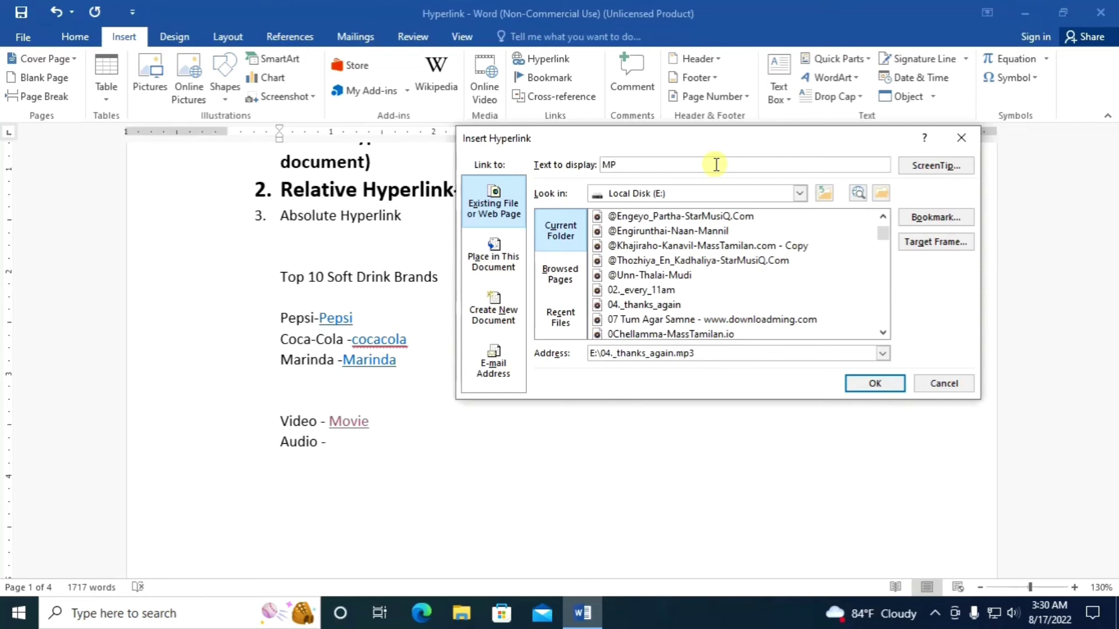
left_click(861, 384)
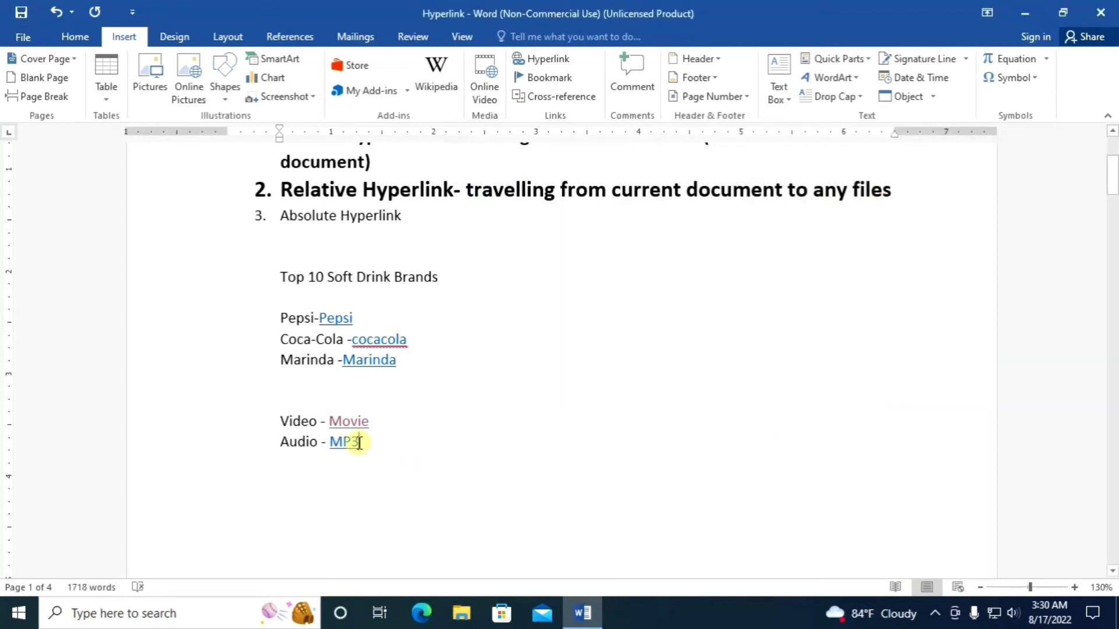
- Follow the "MP3" link, allow the audio file to open, and reposition the music player window
mouse_move(350, 442)
left_click(346, 444, "ctrl")
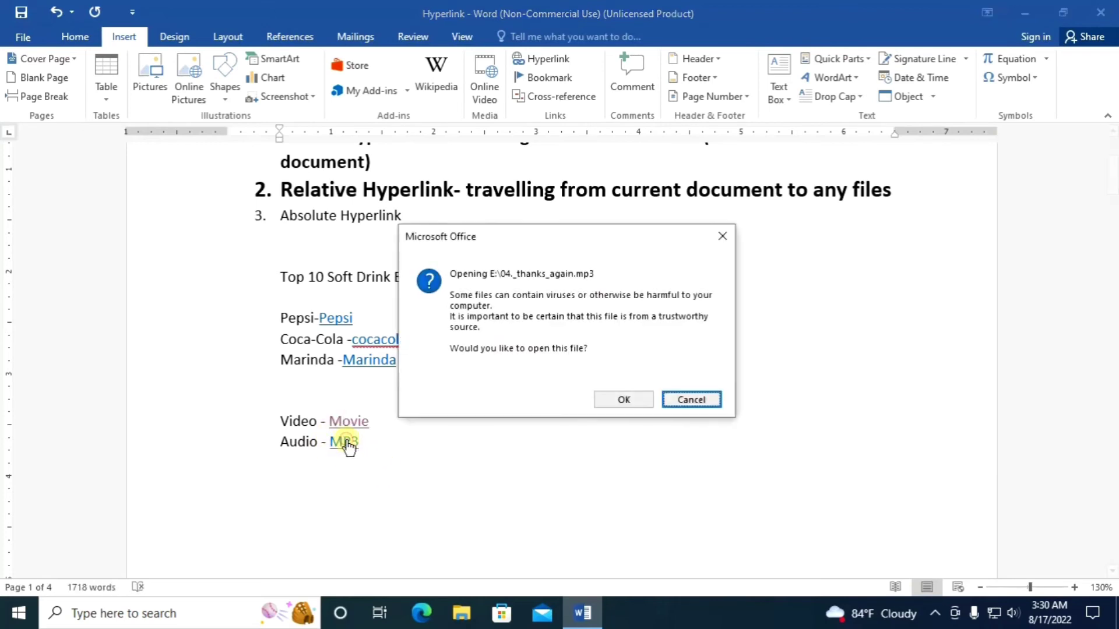
left_click(610, 400)
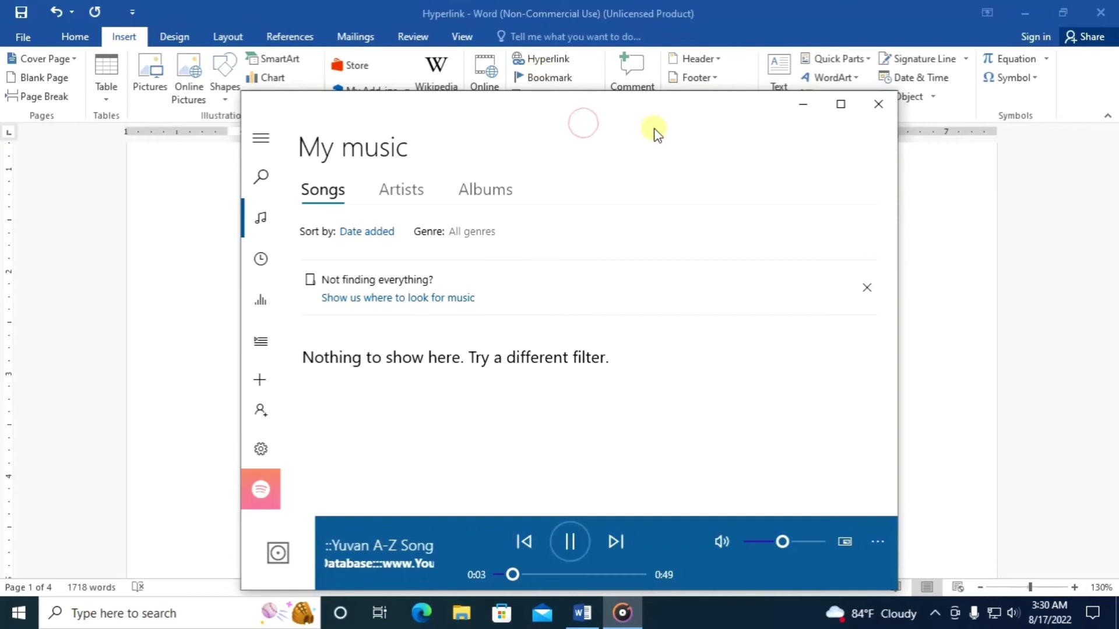
left_click_drag(650, 117, 592, 71)
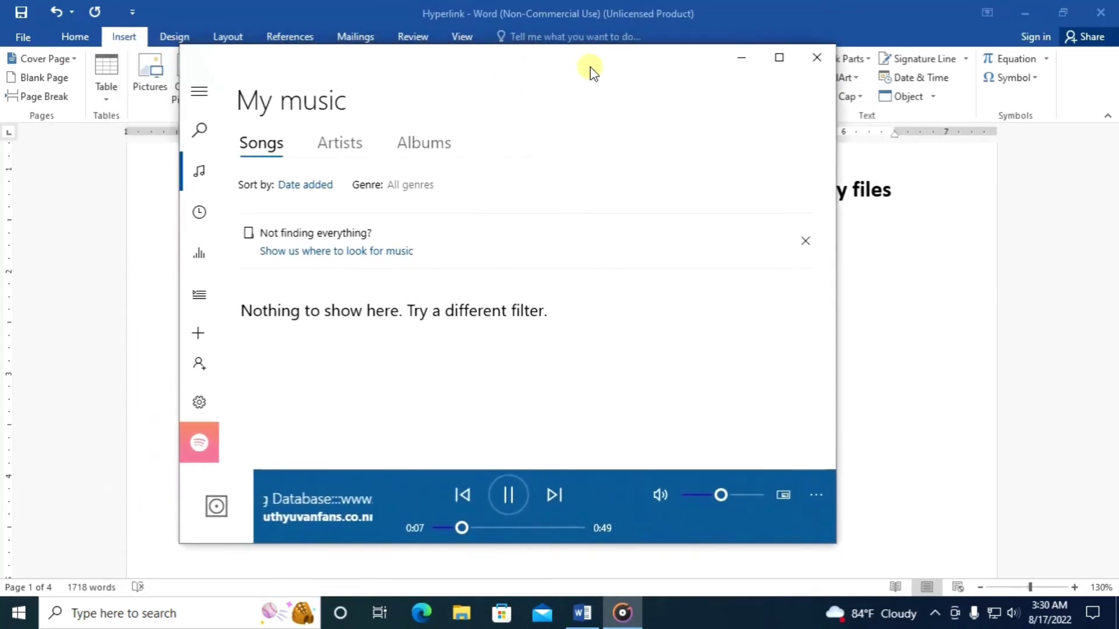
- Pause the audio playback and close the music player window
left_click(508, 495)
left_click(816, 57)
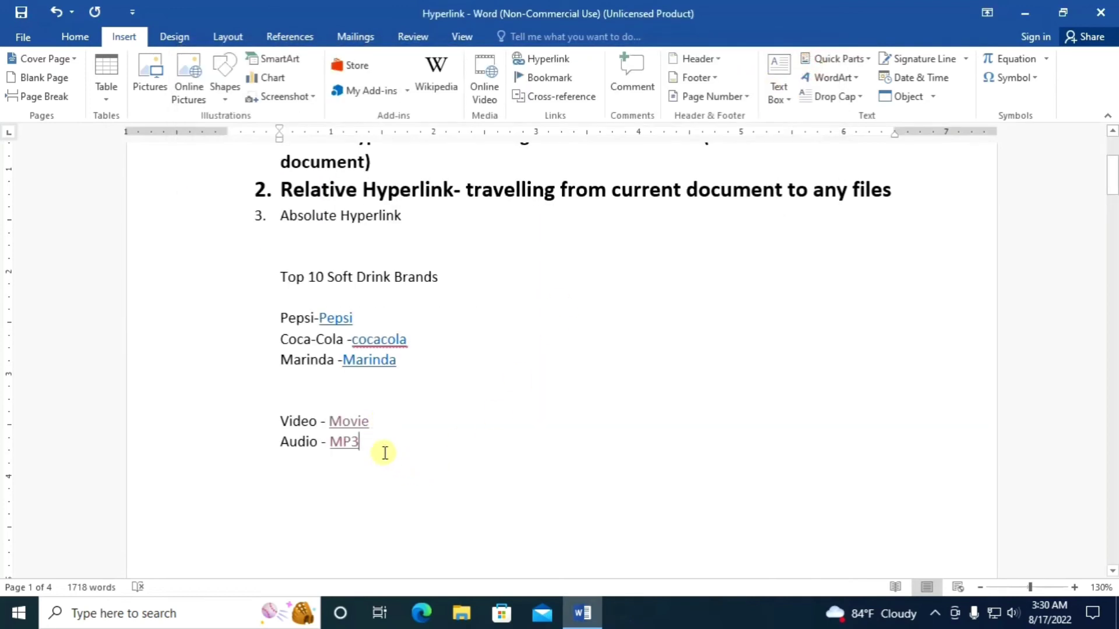
- Add the line "( Existing file or webpage)" under the Relative Hyperlink item, checking the link type's name in the Insert Hyperlink dialog
scroll(382, 452, "up", 1)
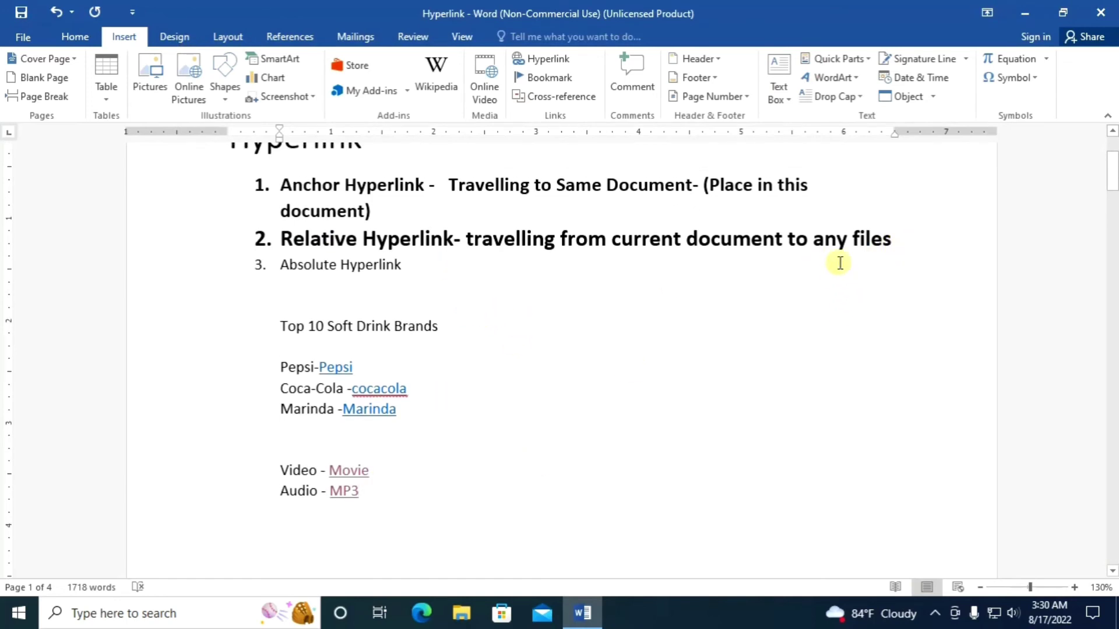
scroll(675, 325, "down", 1)
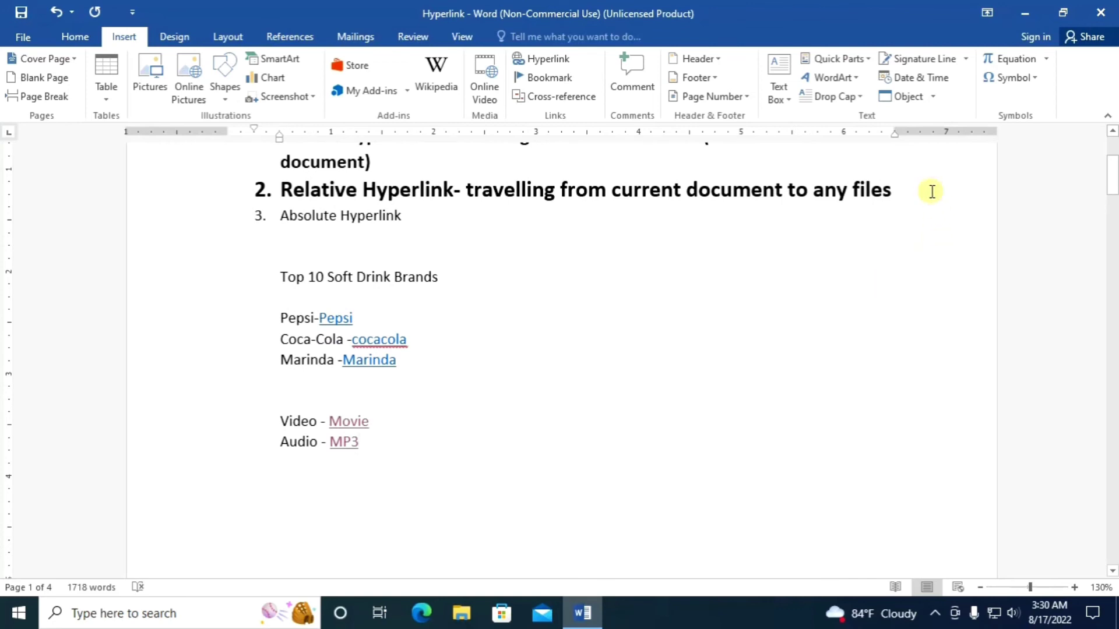
key("Return")
key("BackSpace")
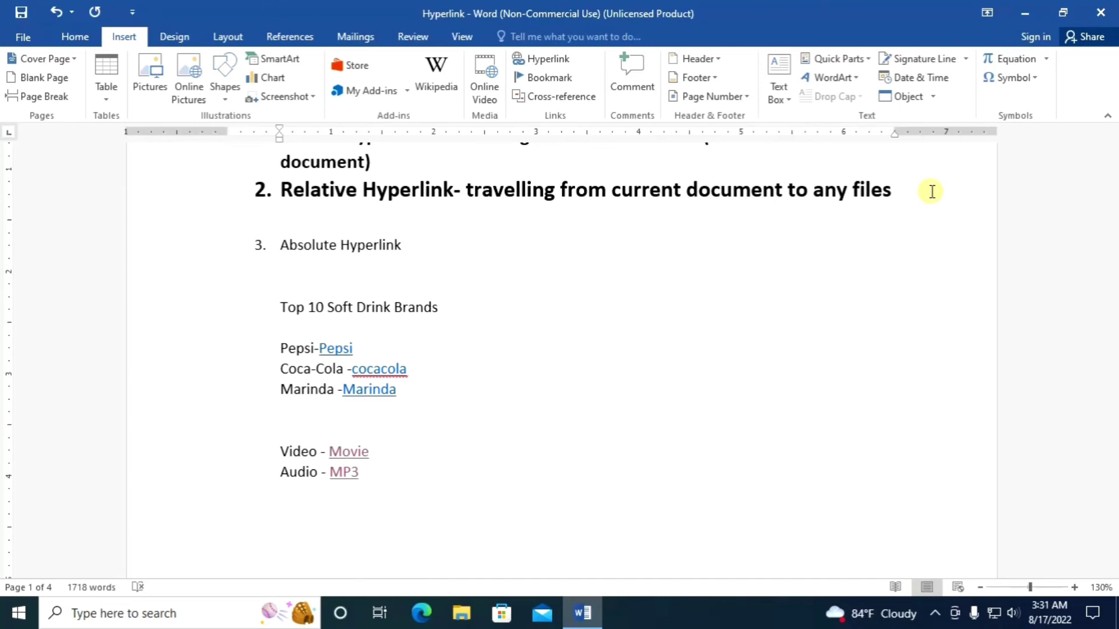
type("(")
left_click(543, 61)
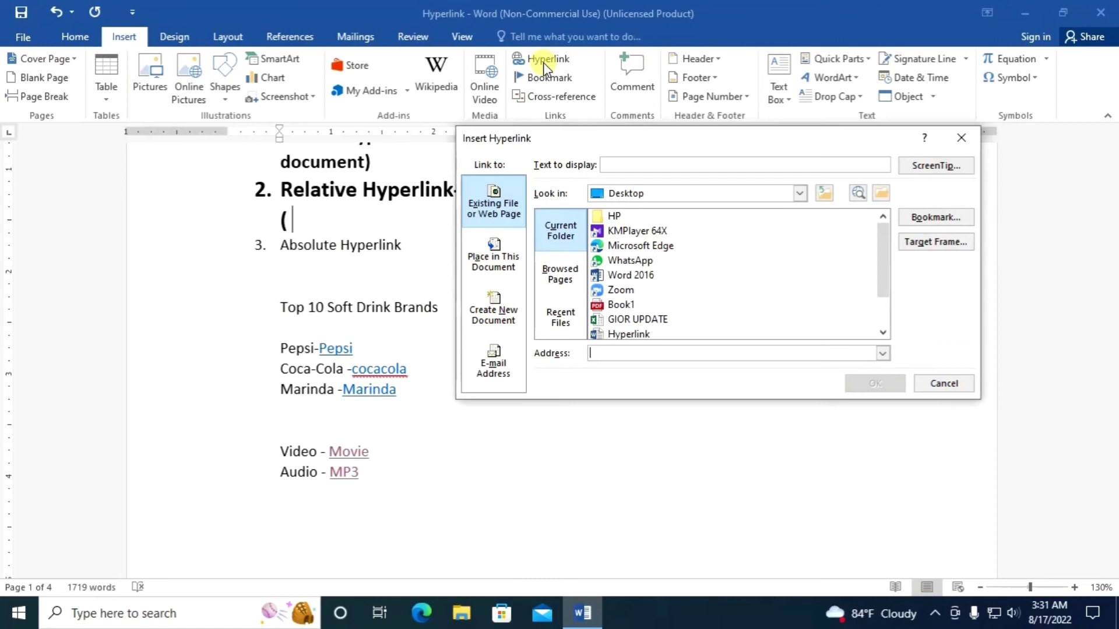
left_click(961, 138)
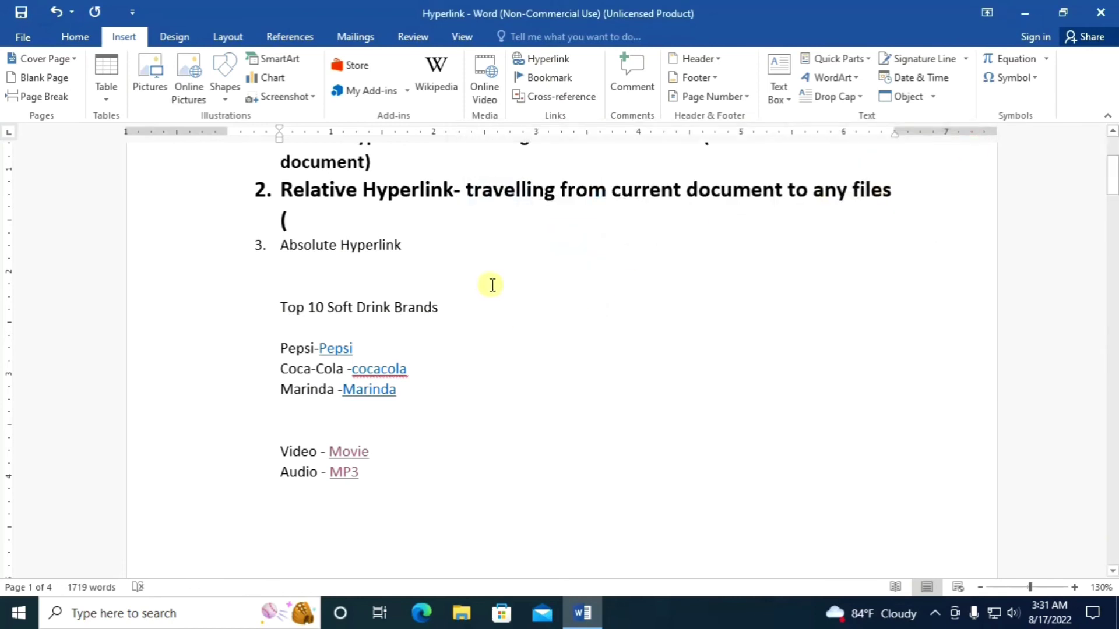
type("Exist")
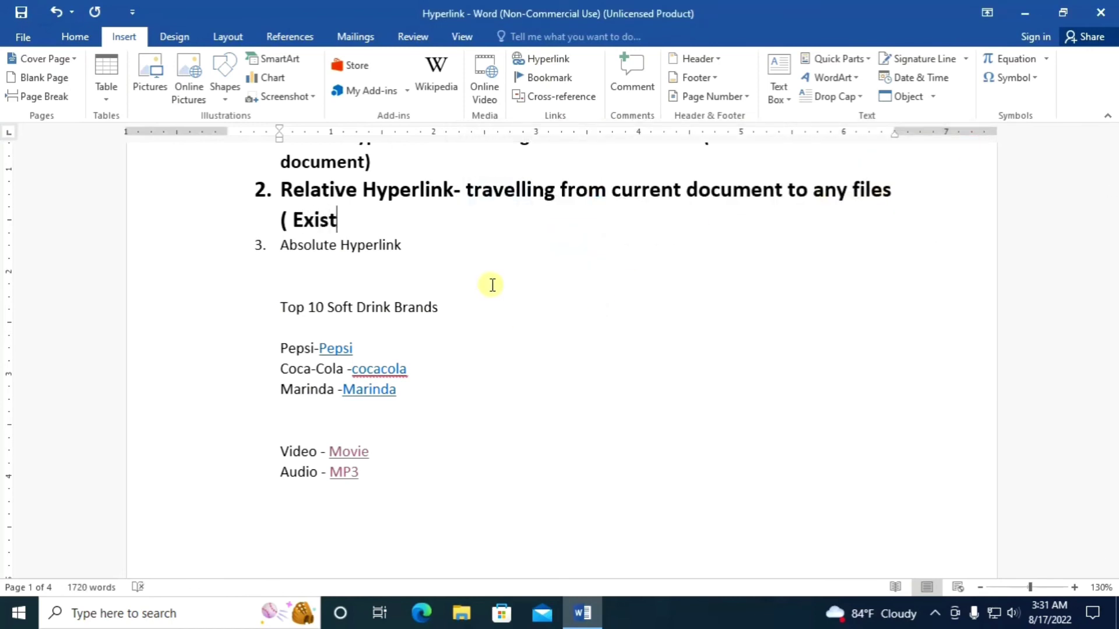
type("ing file")
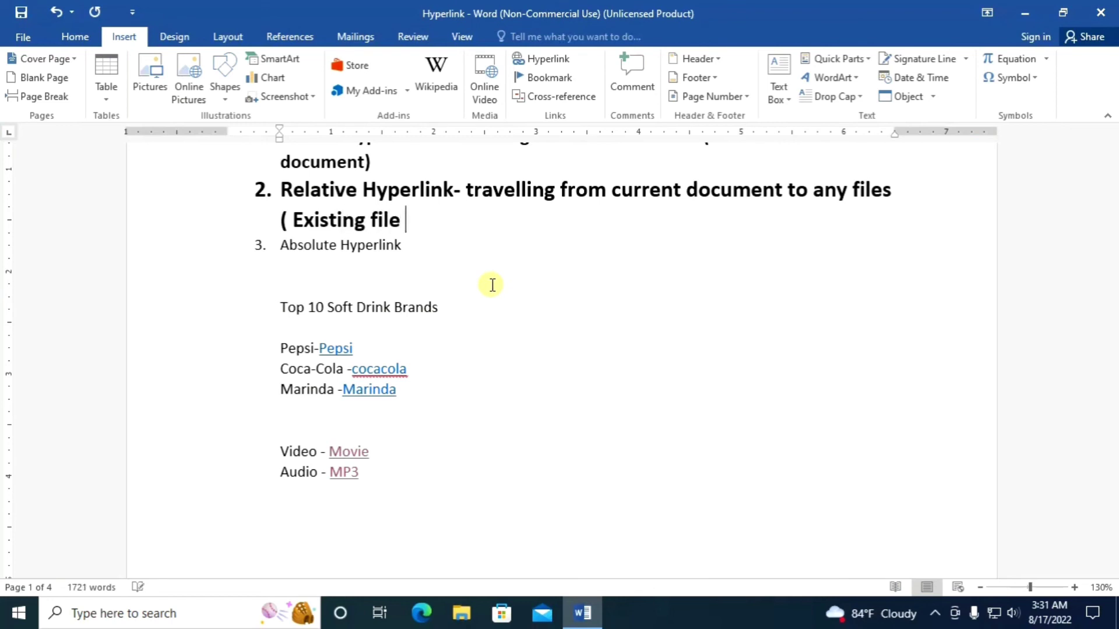
type(" or webpage")
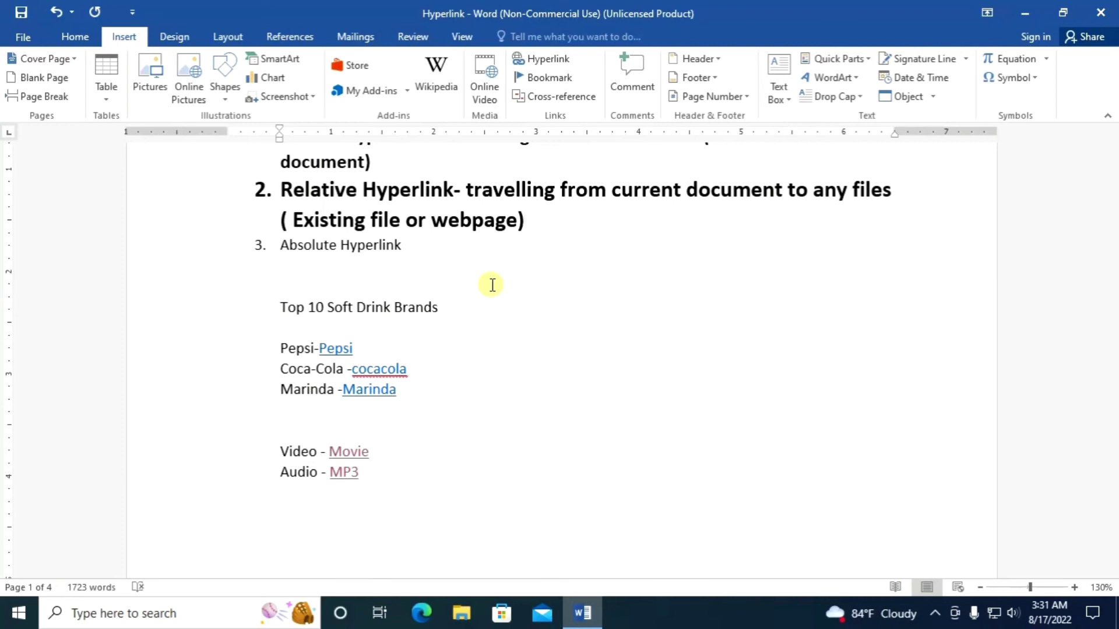
- Remove the space after the opening parenthesis in the "( Existing file or webpage)" line
scroll(492, 285, "up", 3)
left_click(292, 318)
key("BackSpace")
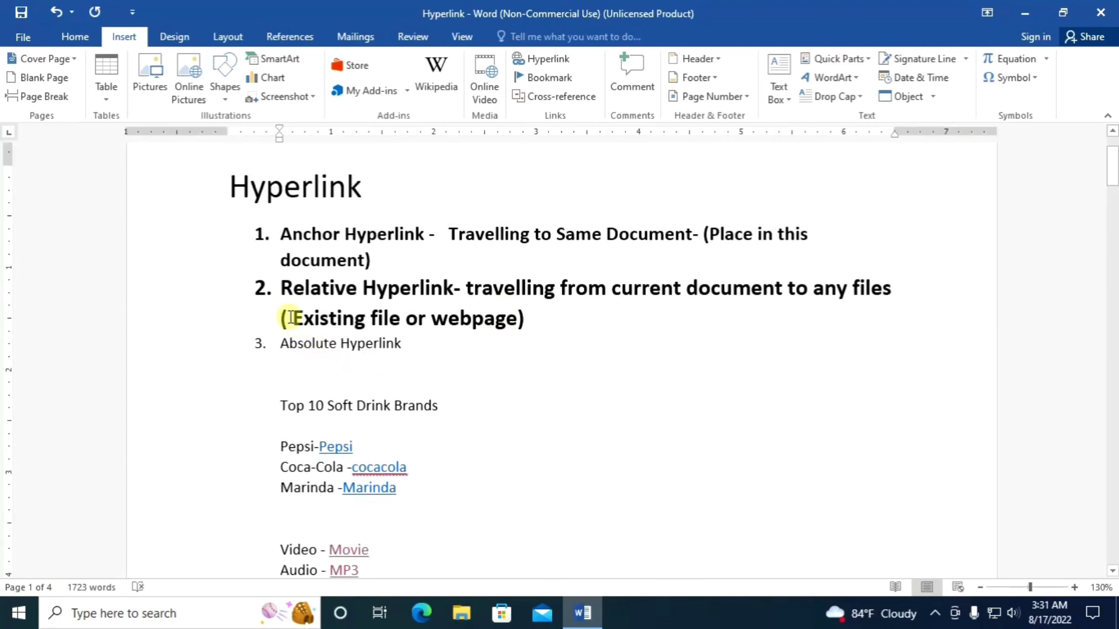
key("ctrl+z")
left_click(293, 317)
key("BackSpace")
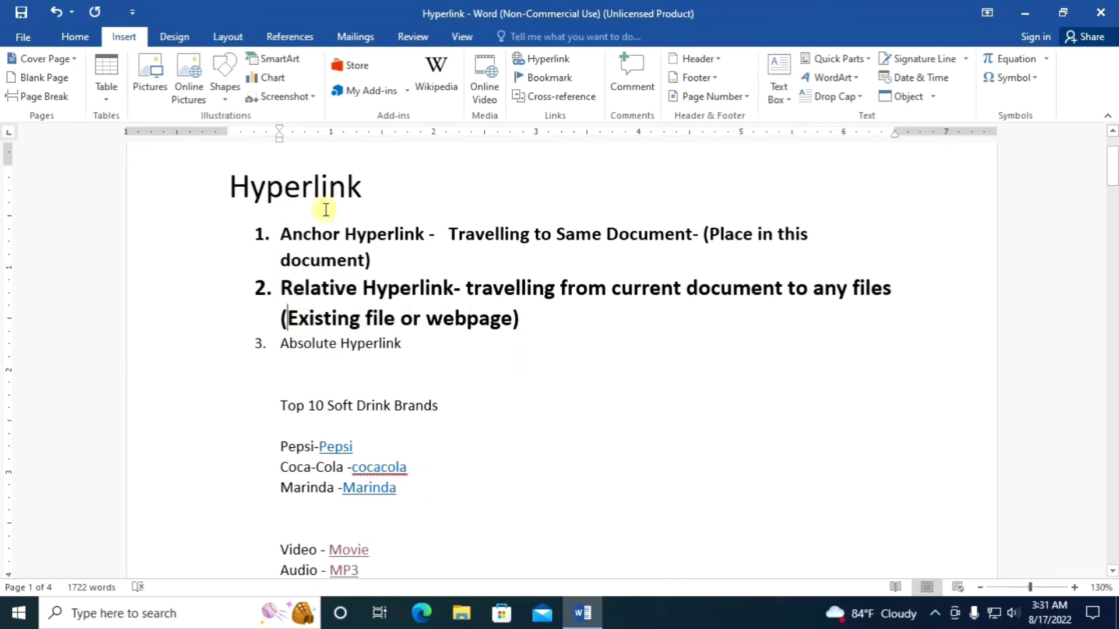
- Create a new blank document and set its font size to 36
scroll(533, 461, "down", 3)
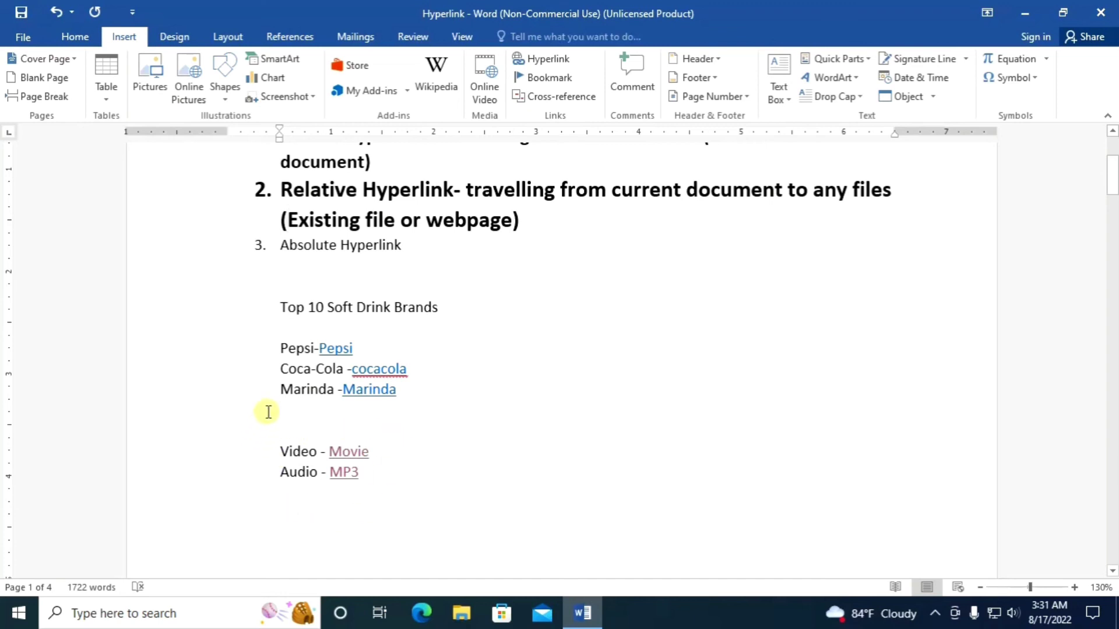
scroll(271, 411, "up", 1)
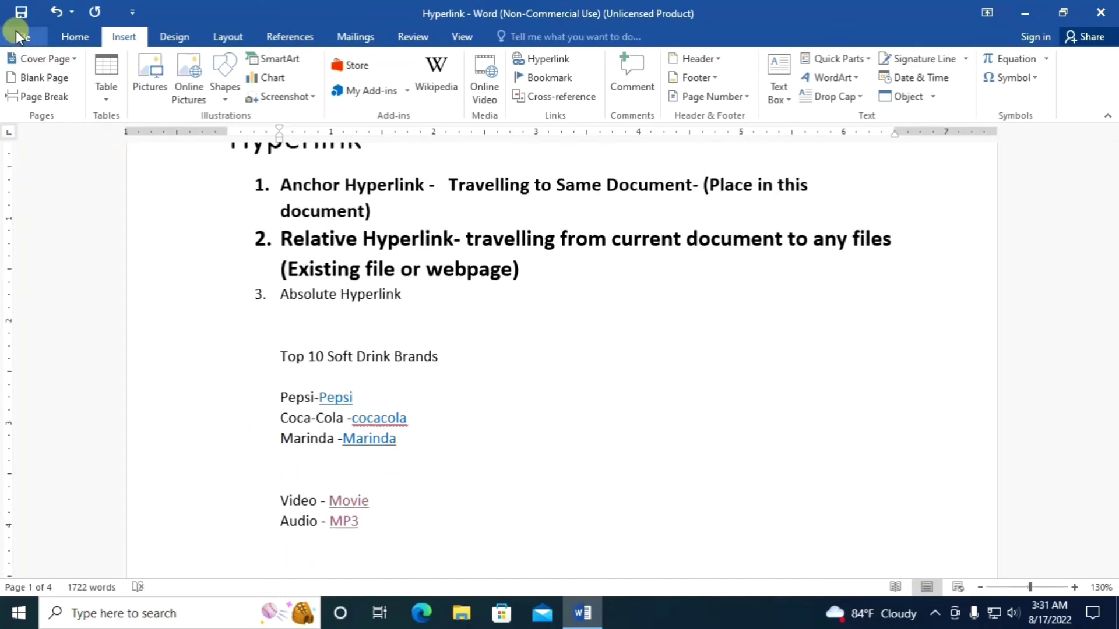
left_click(15, 30)
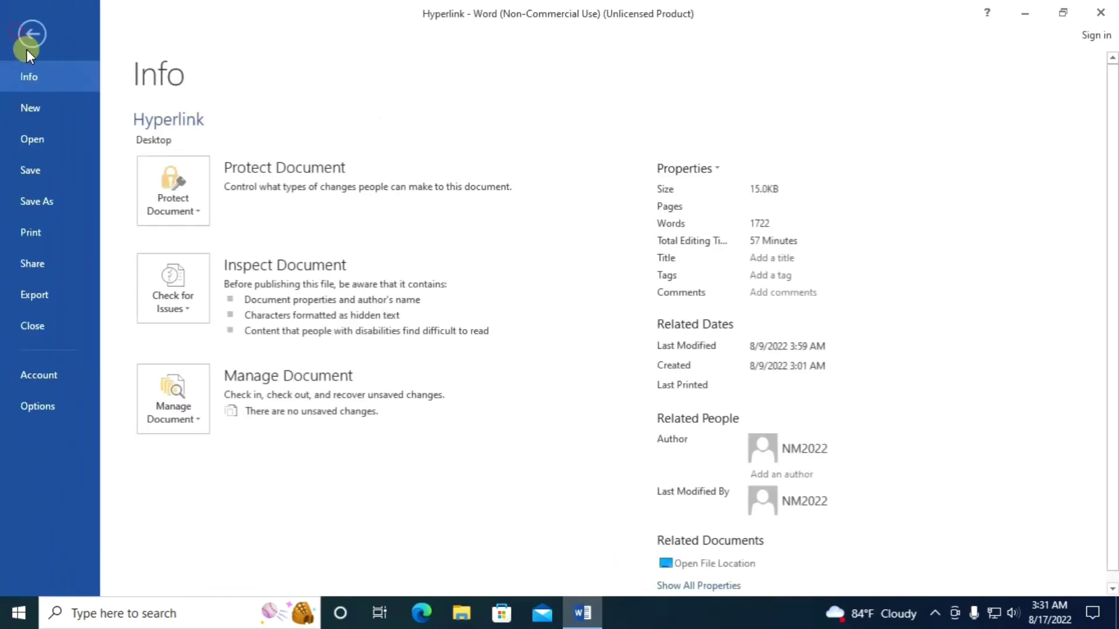
left_click(44, 109)
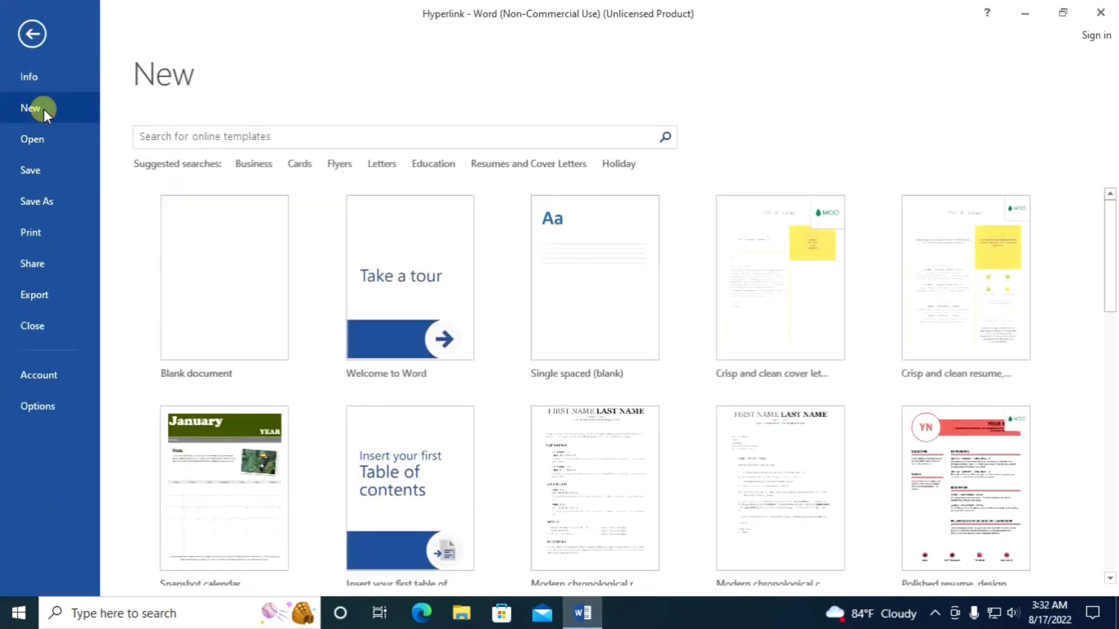
left_click(183, 243)
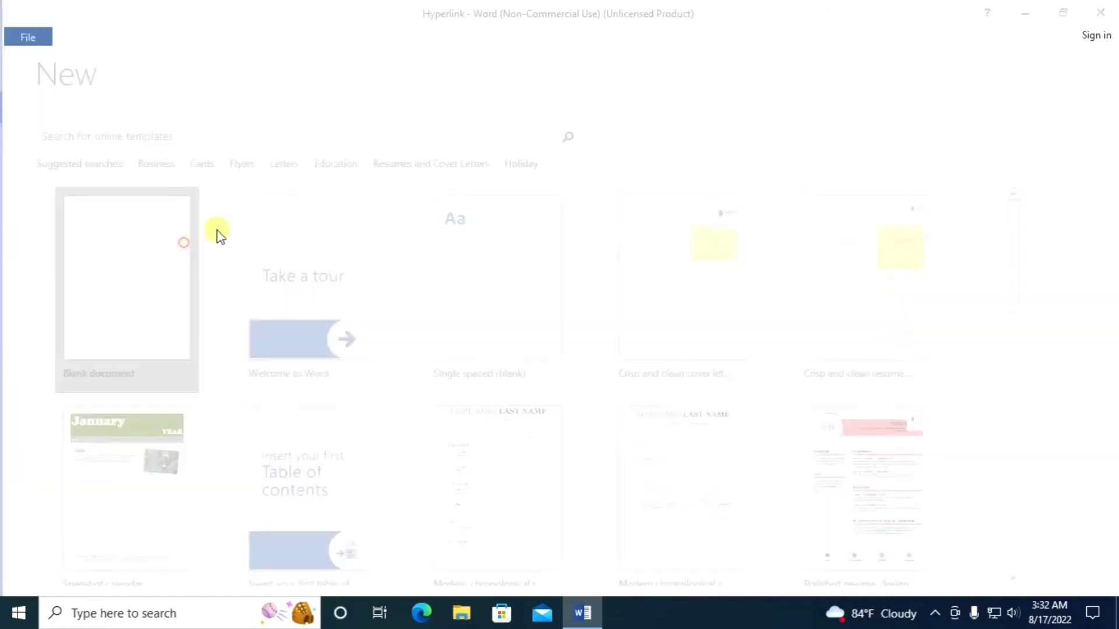
left_click(238, 64)
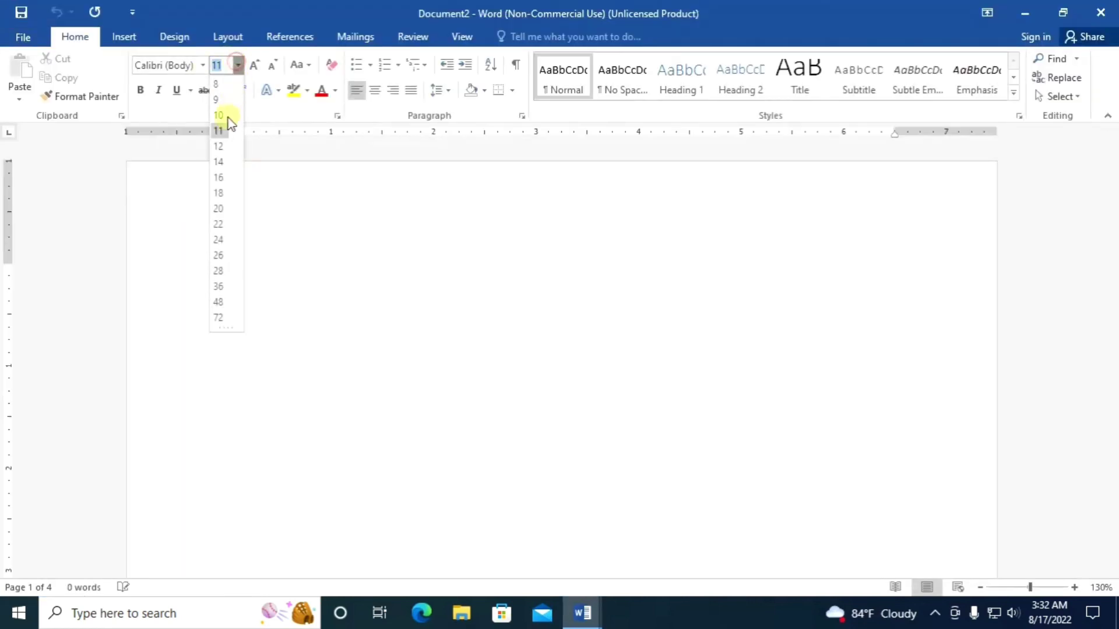
left_click(220, 287)
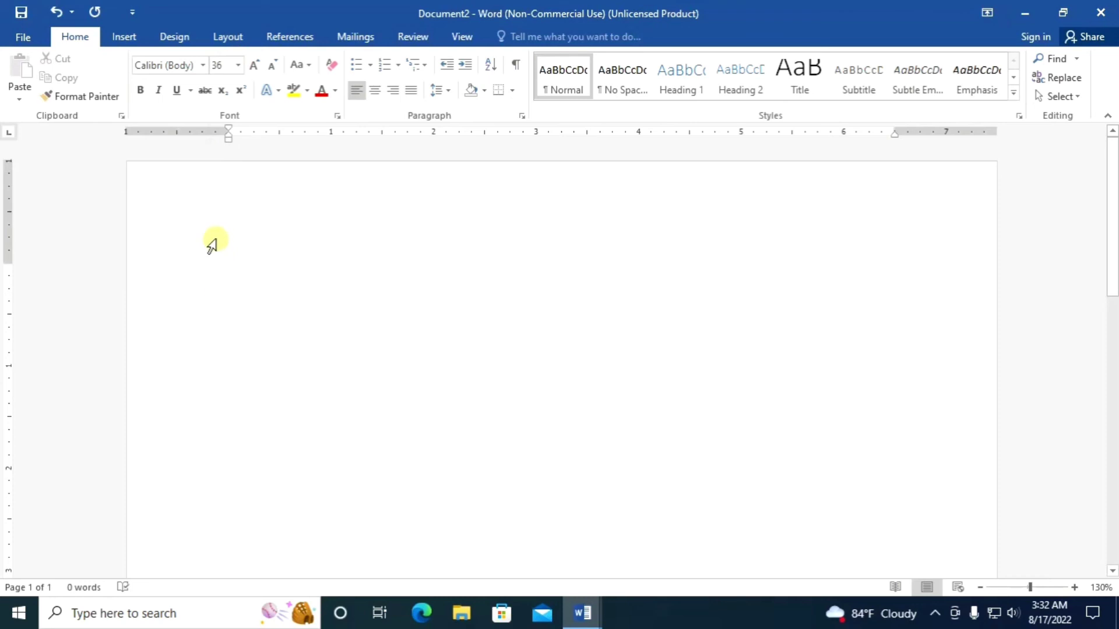
- Write "Please subscribe my channel" on the first line and "Thank you" on the second line of the blank document
type("Pl")
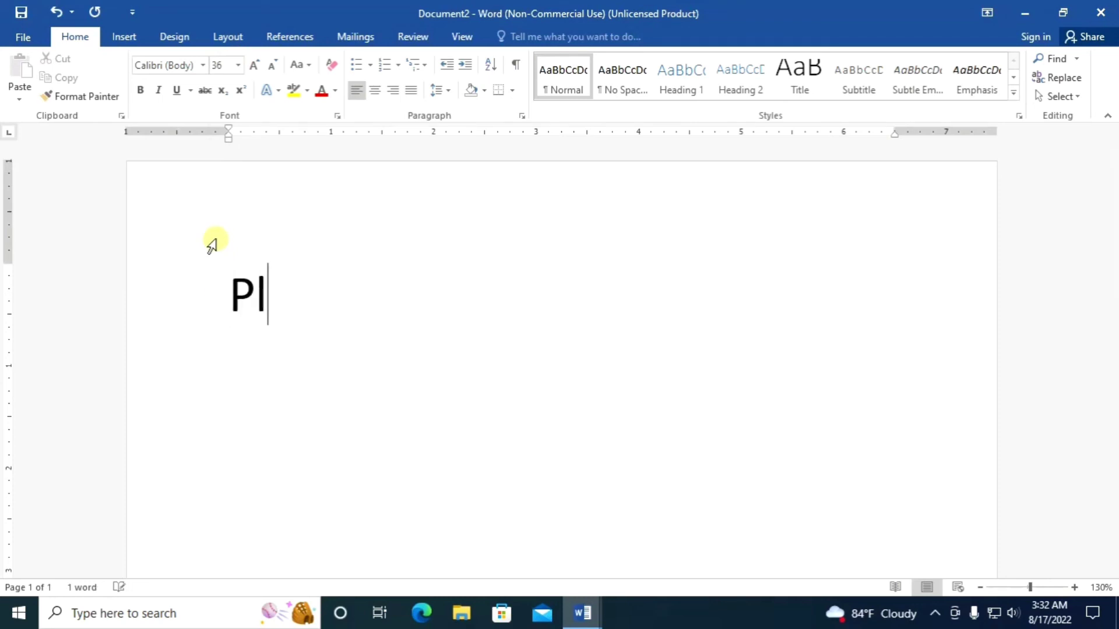
type("ease s")
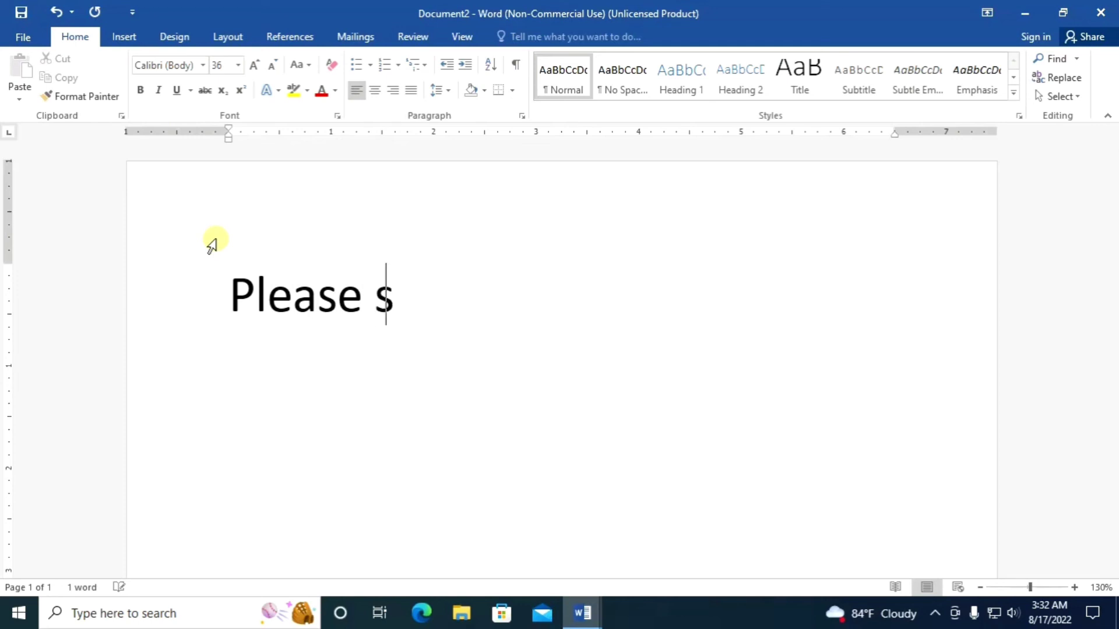
type("ubscrib")
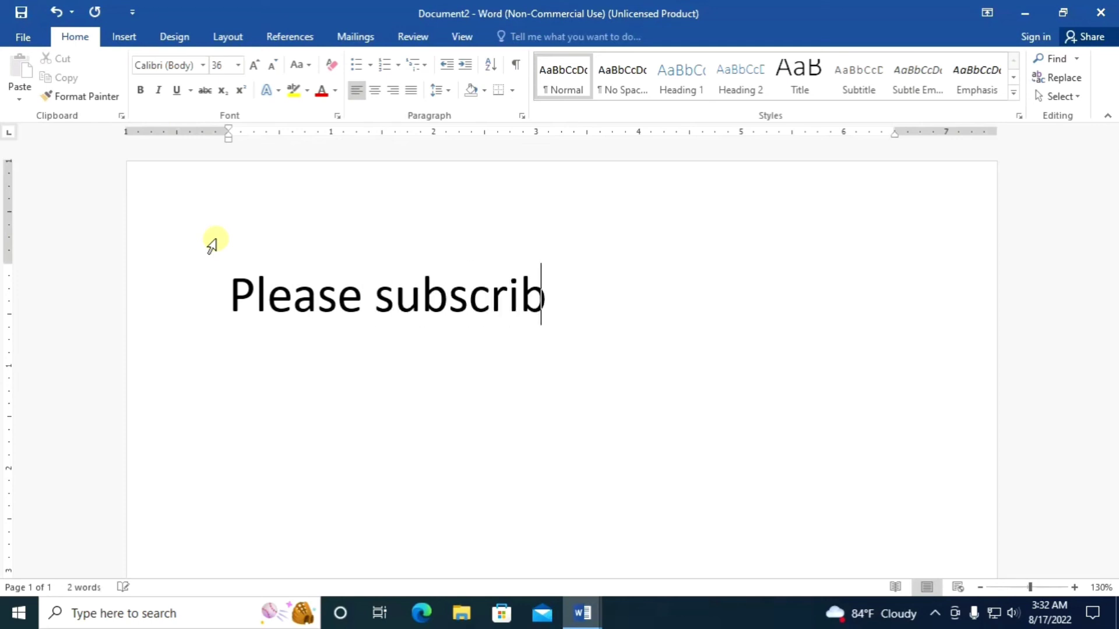
type("e my")
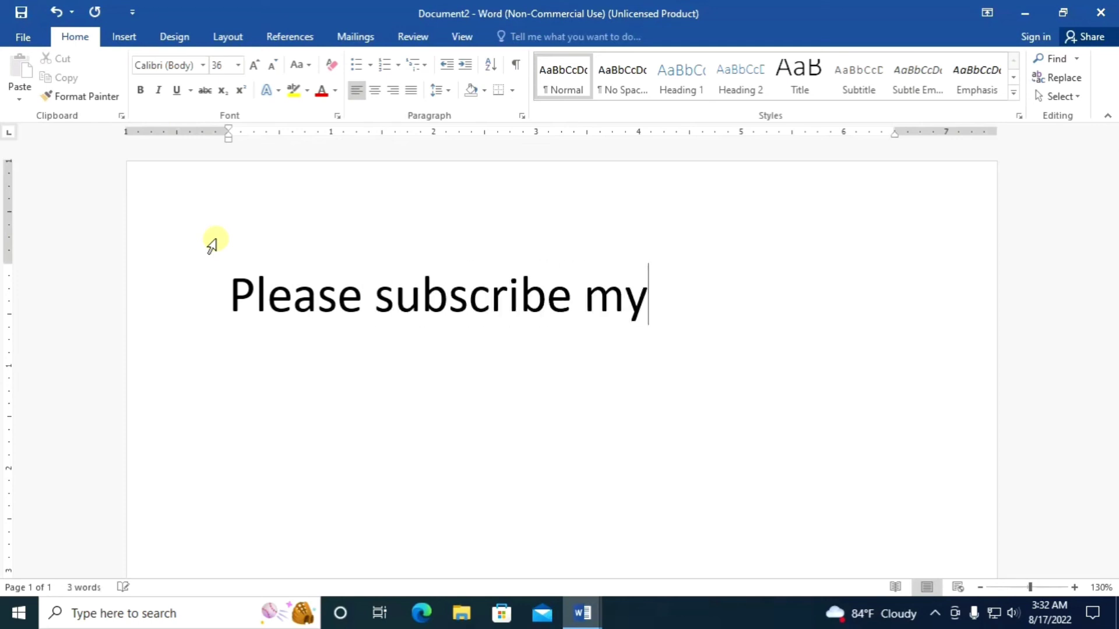
type(" channe")
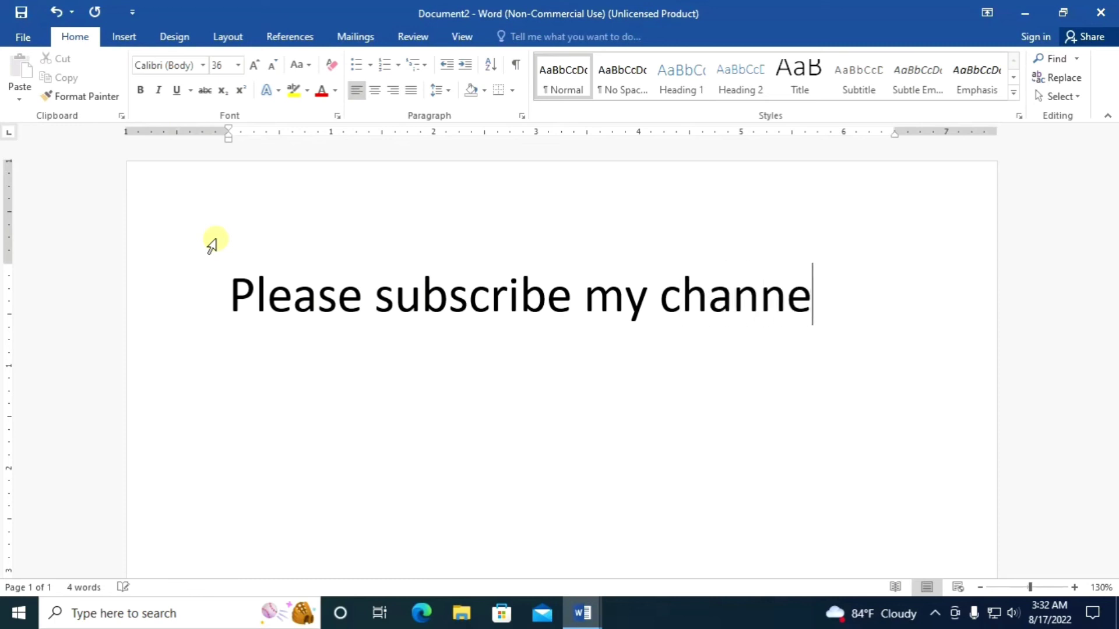
type("l")
key("Return")
type("th")
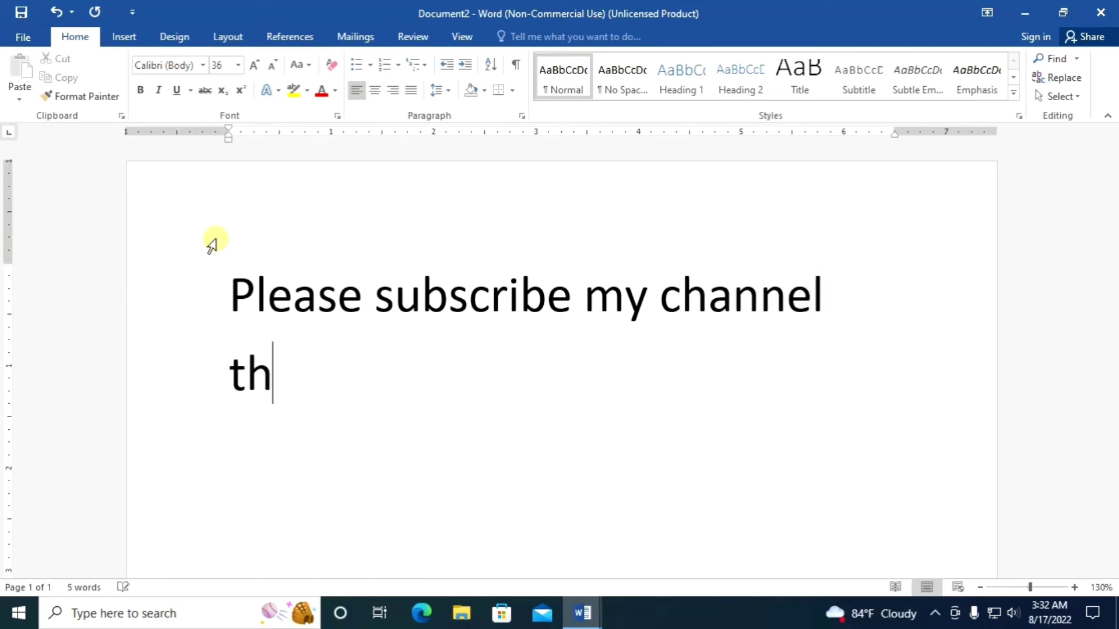
type("ank ")
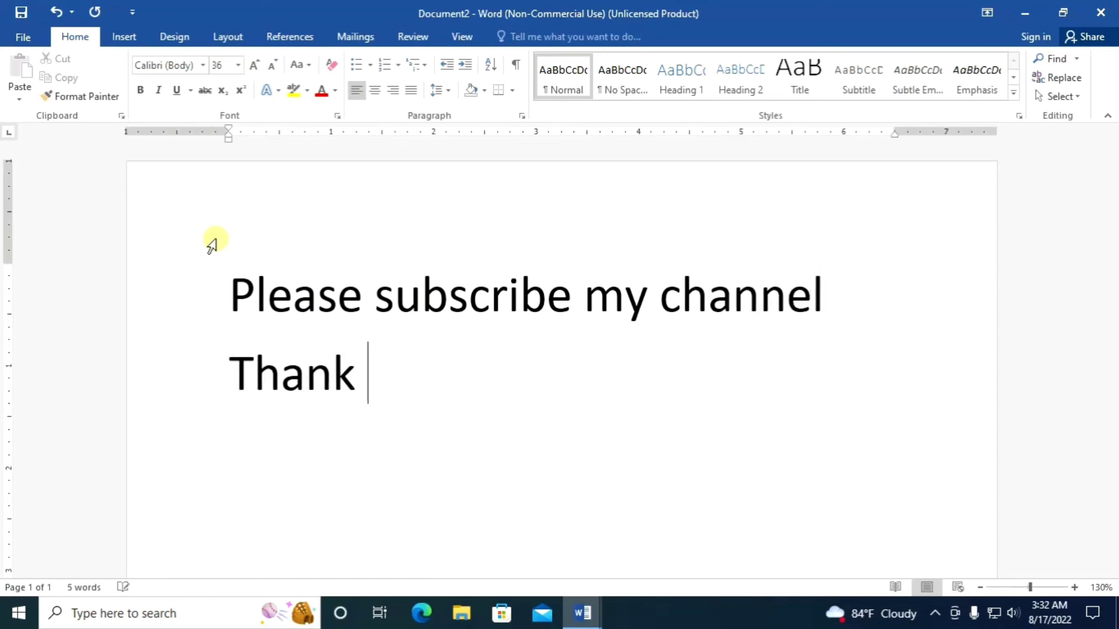
type("you")
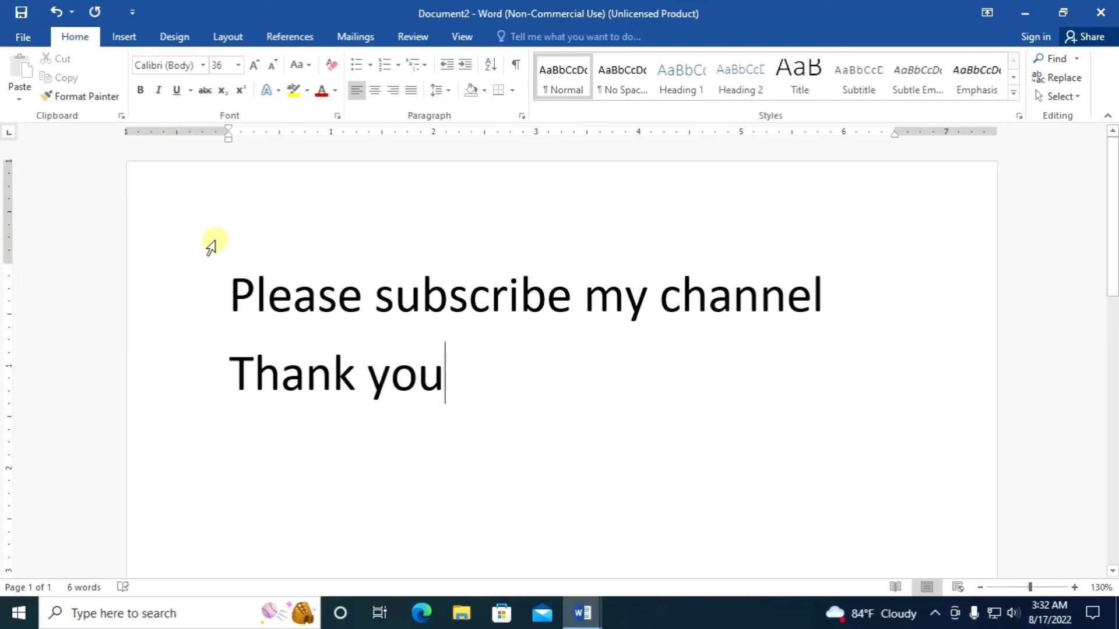